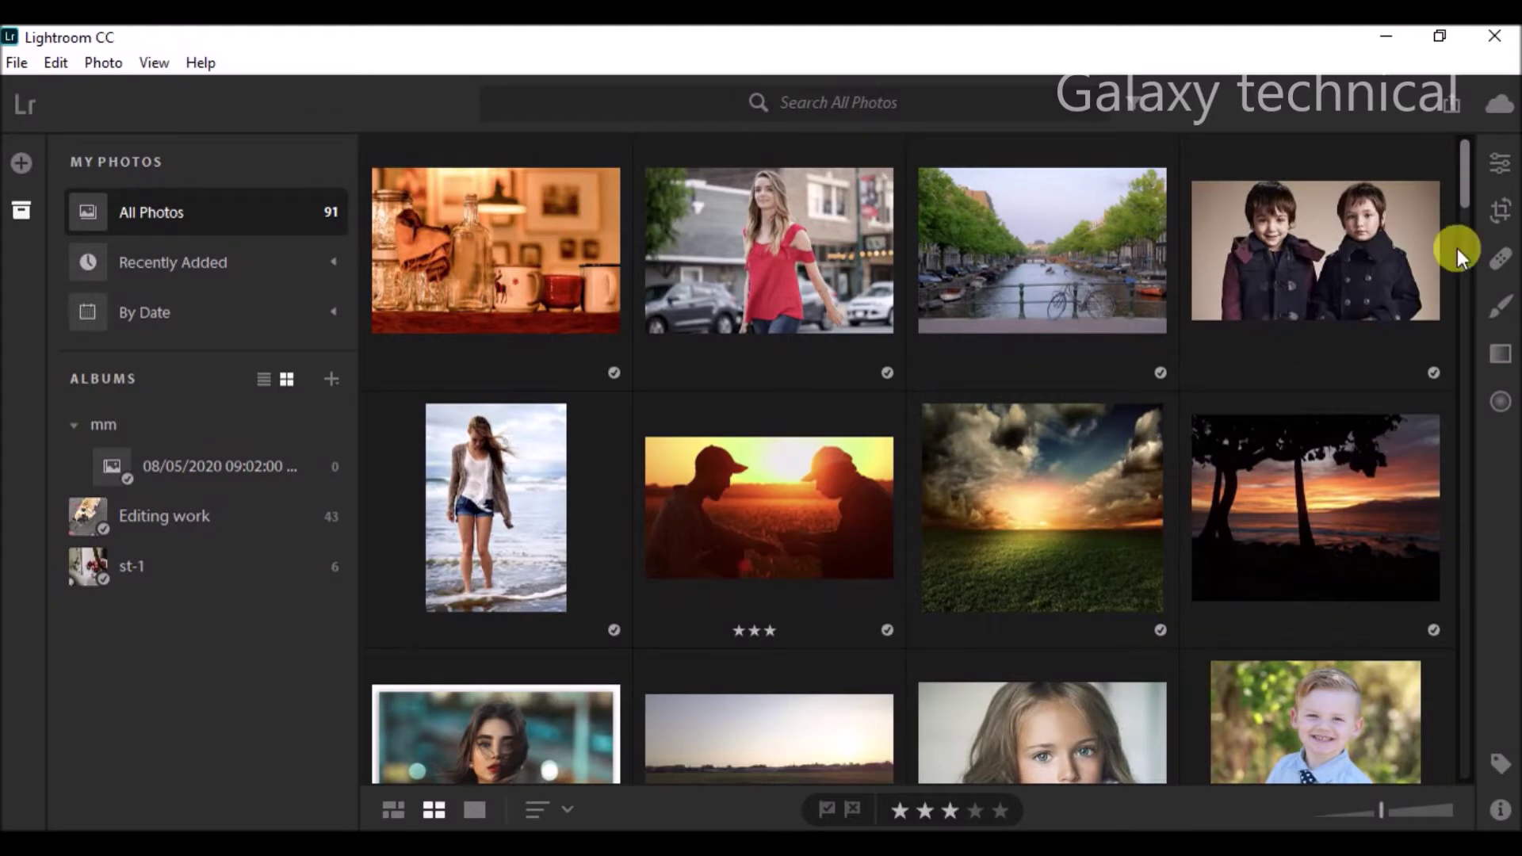
Scroll the All Photos grid to the foggy railway platform photo and open it alone.
{"action": "left_click_drag", "start_coordinate": [1467, 173], "coordinate": [1466, 180]}
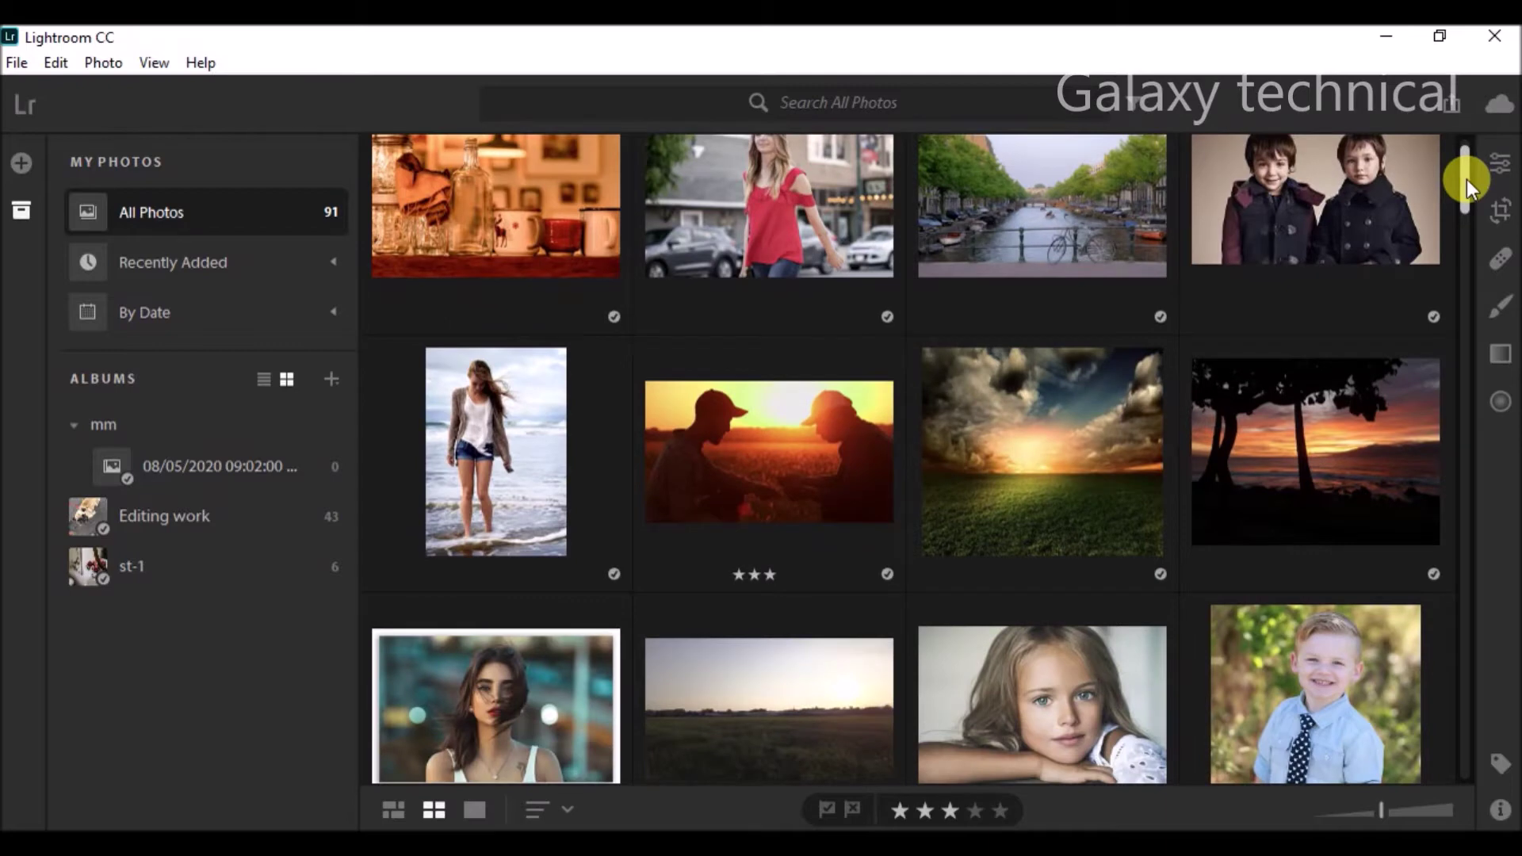
{"action": "mouse_move", "coordinate": [1466, 179]}
{"action": "left_mouse_down"}
{"action": "mouse_move", "coordinate": [1467, 160]}
{"action": "mouse_move", "coordinate": [1491, 570]}
{"action": "left_mouse_up"}
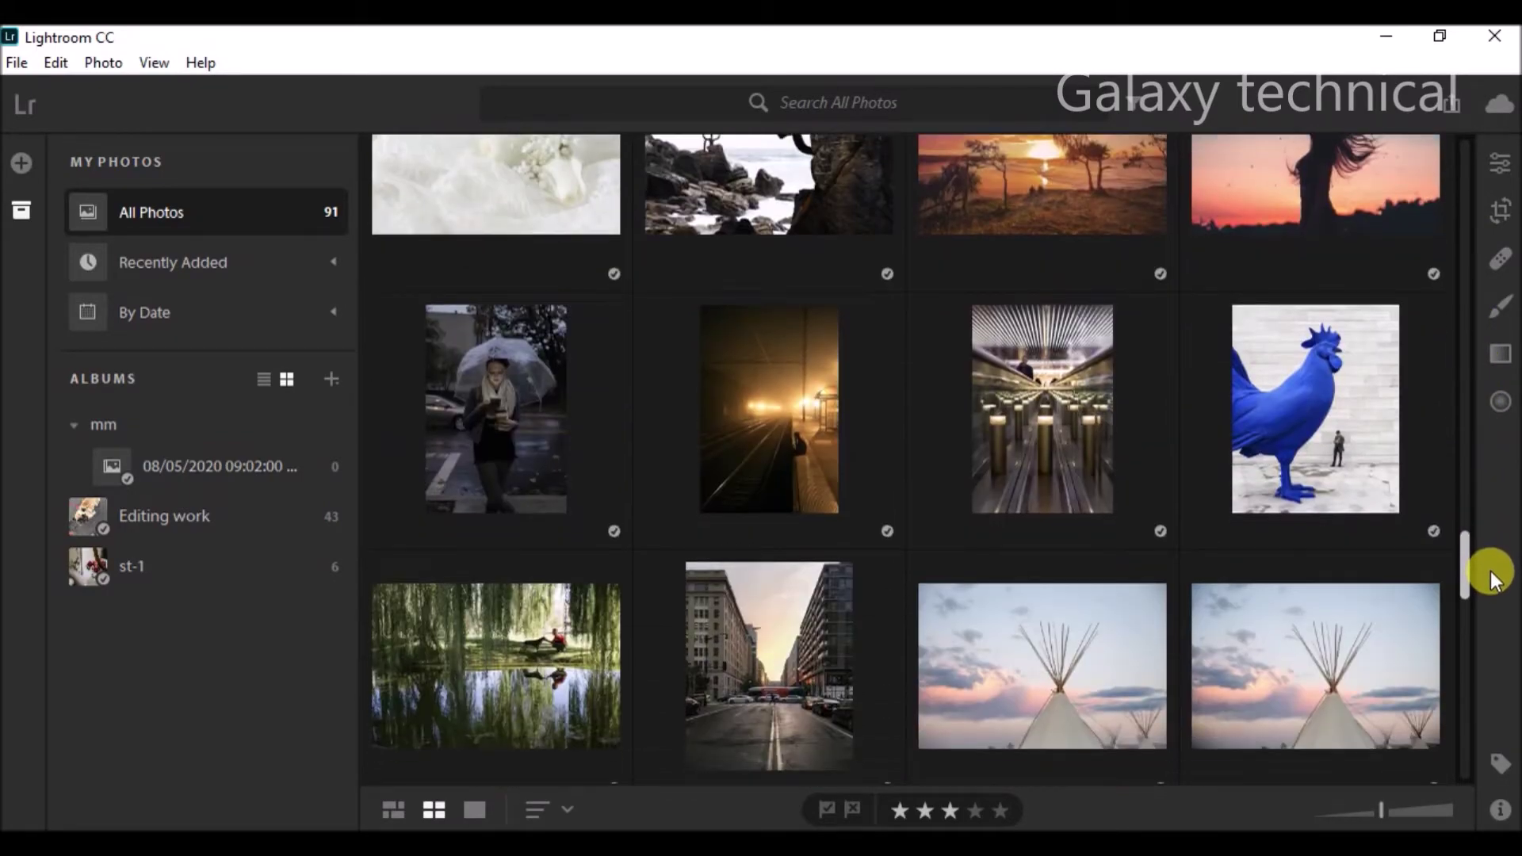
{"action": "double_click", "coordinate": [776, 431]}
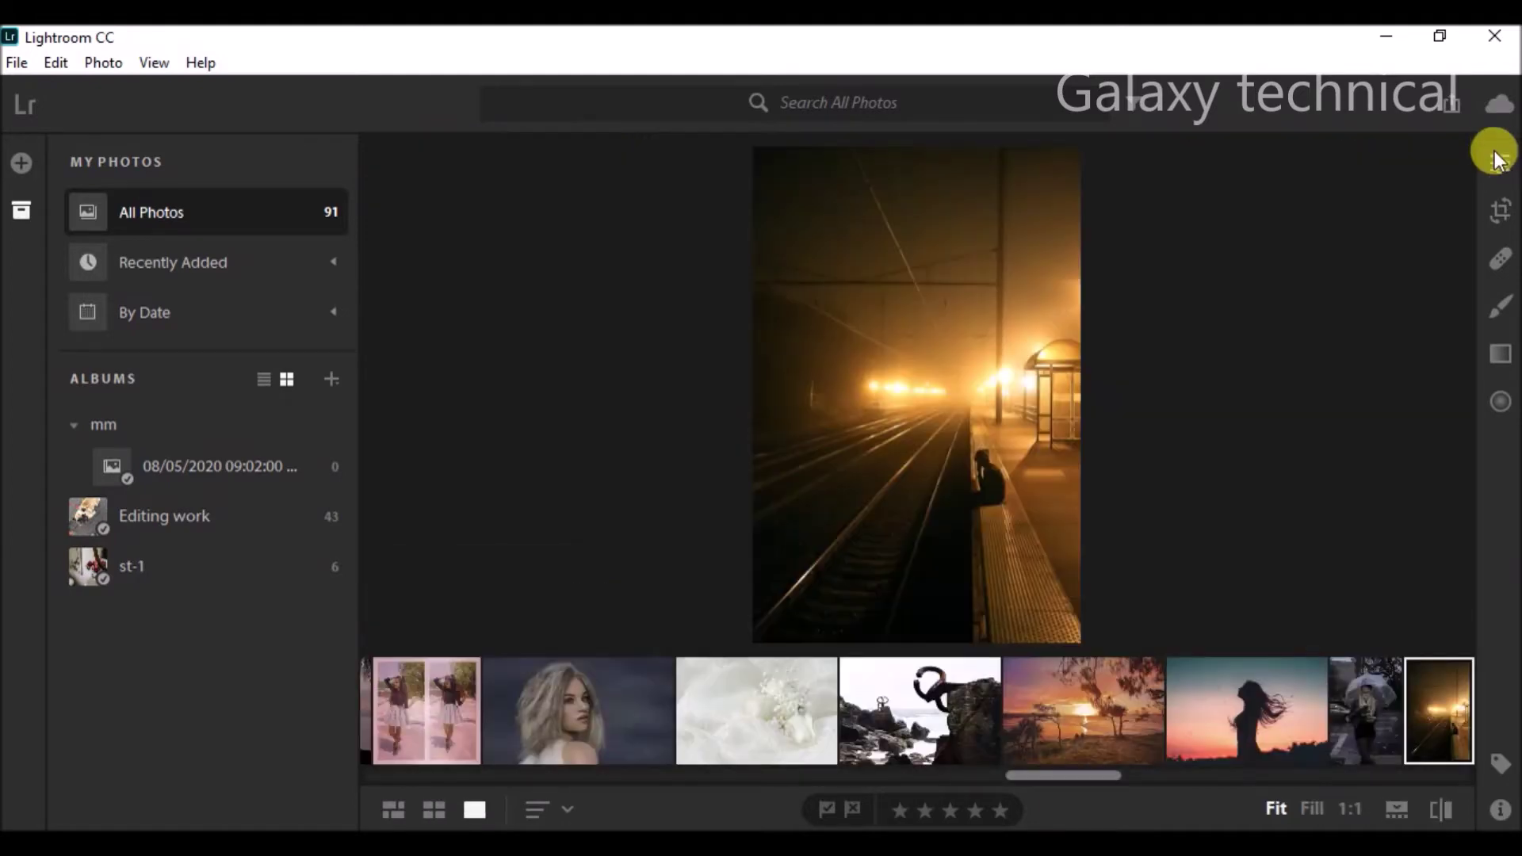
Show the platform photo's edit adjustments, with Light collapsed and the white balance choices listed.
{"action": "left_click", "coordinate": [1498, 158]}
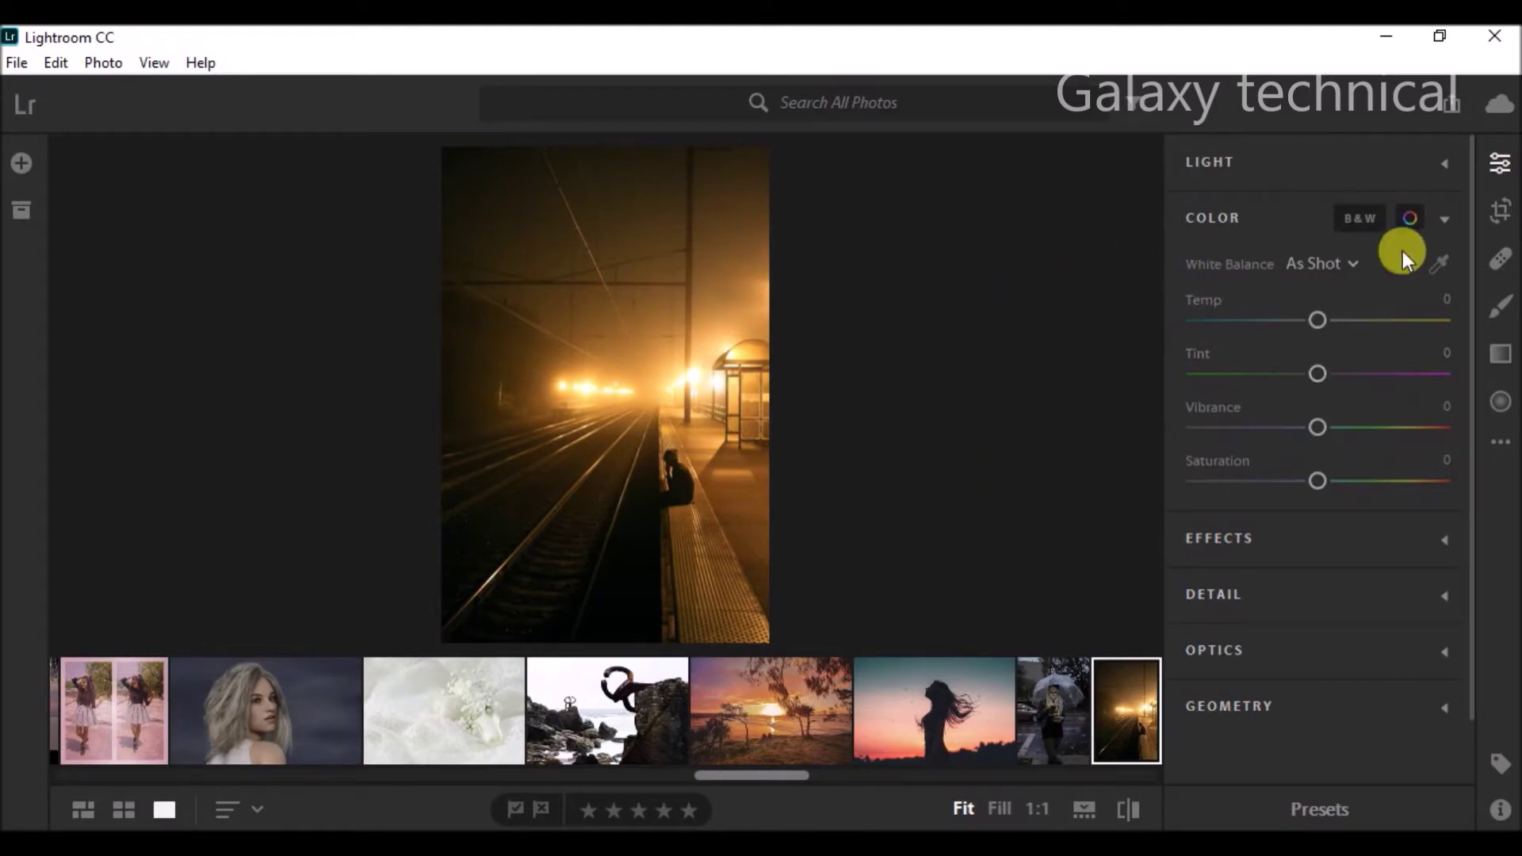
{"action": "left_click", "coordinate": [1441, 163]}
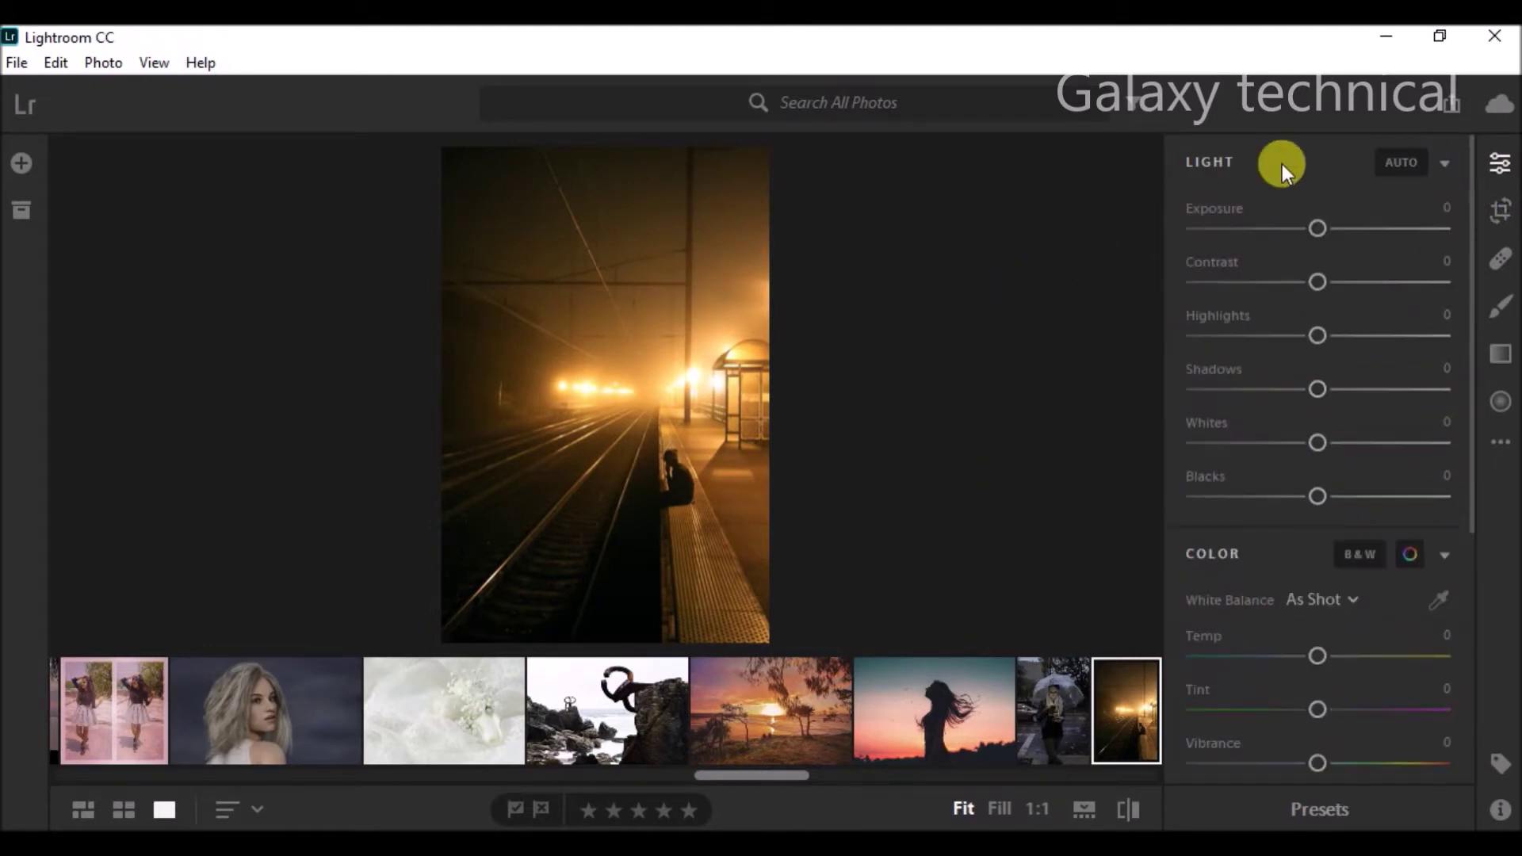
{"action": "left_click", "coordinate": [1448, 162]}
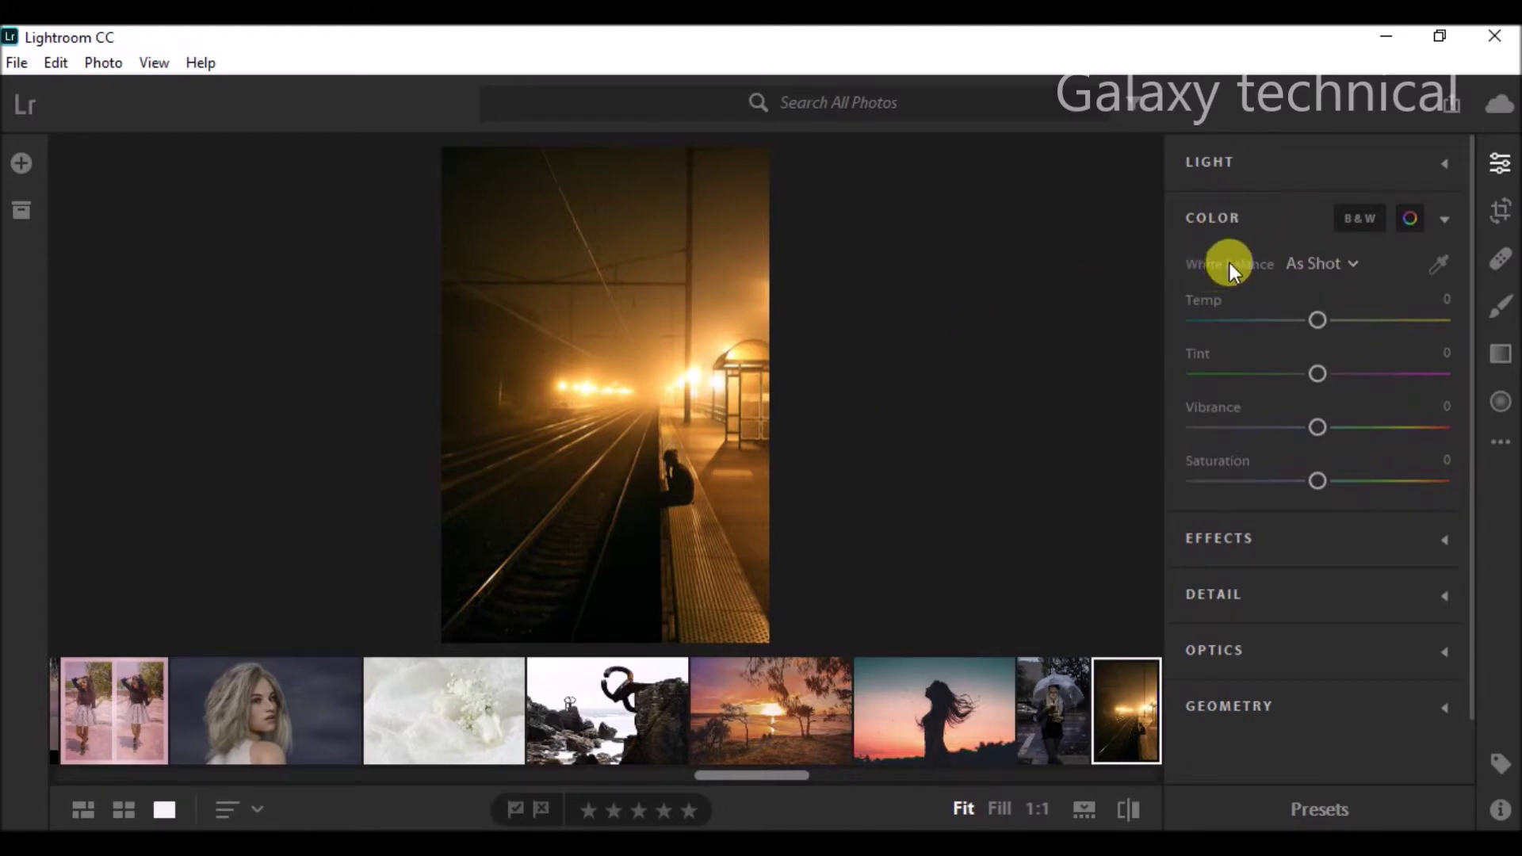
{"action": "left_click", "coordinate": [1349, 266]}
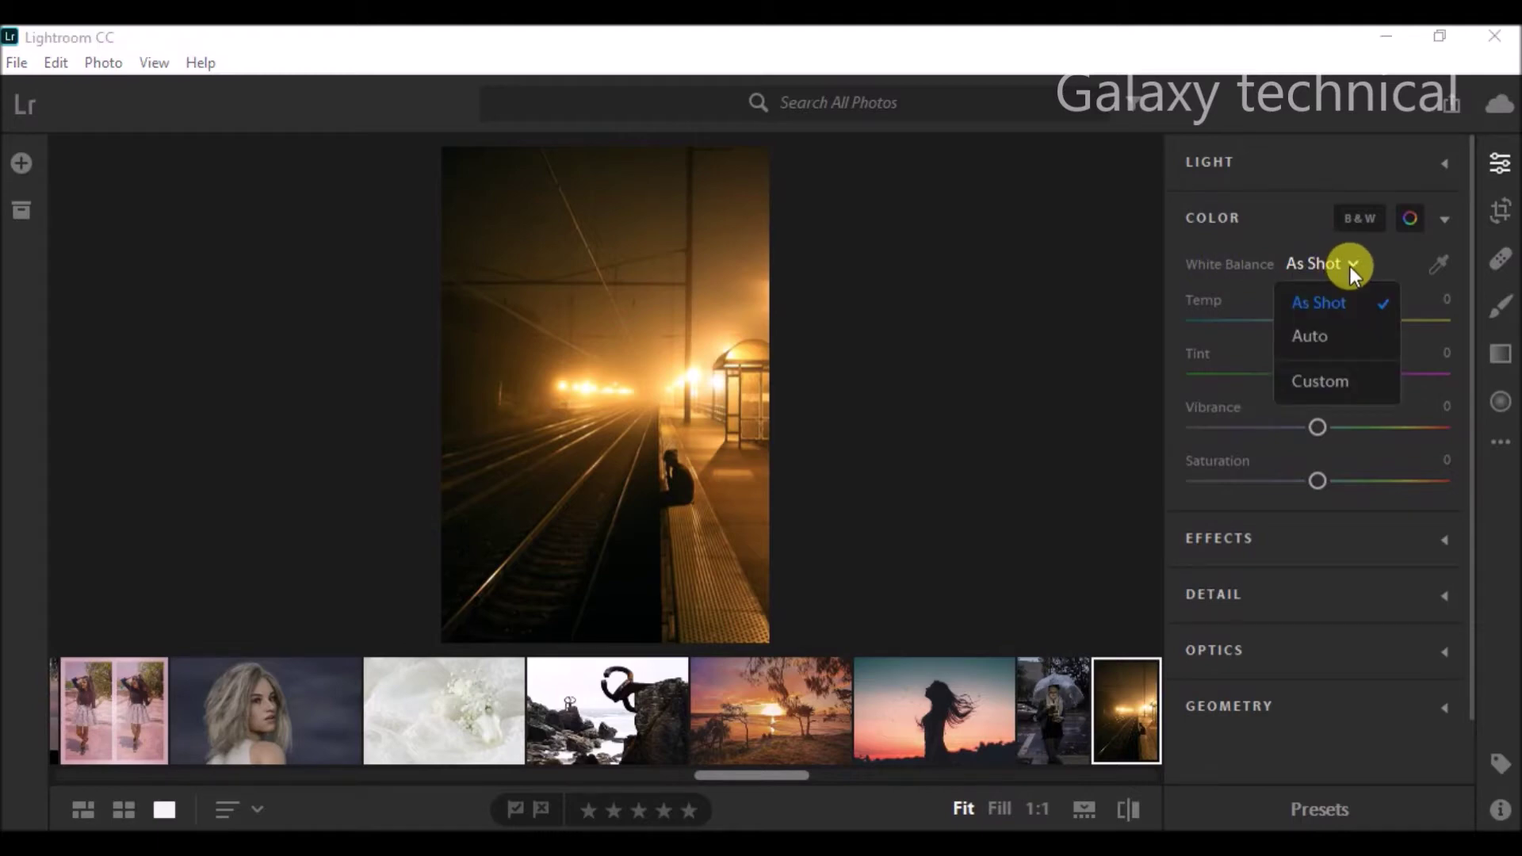
Keep white balance As Shot, then cool the platform photo to Temp -63 and Tint -26.
{"action": "left_click", "coordinate": [1349, 266]}
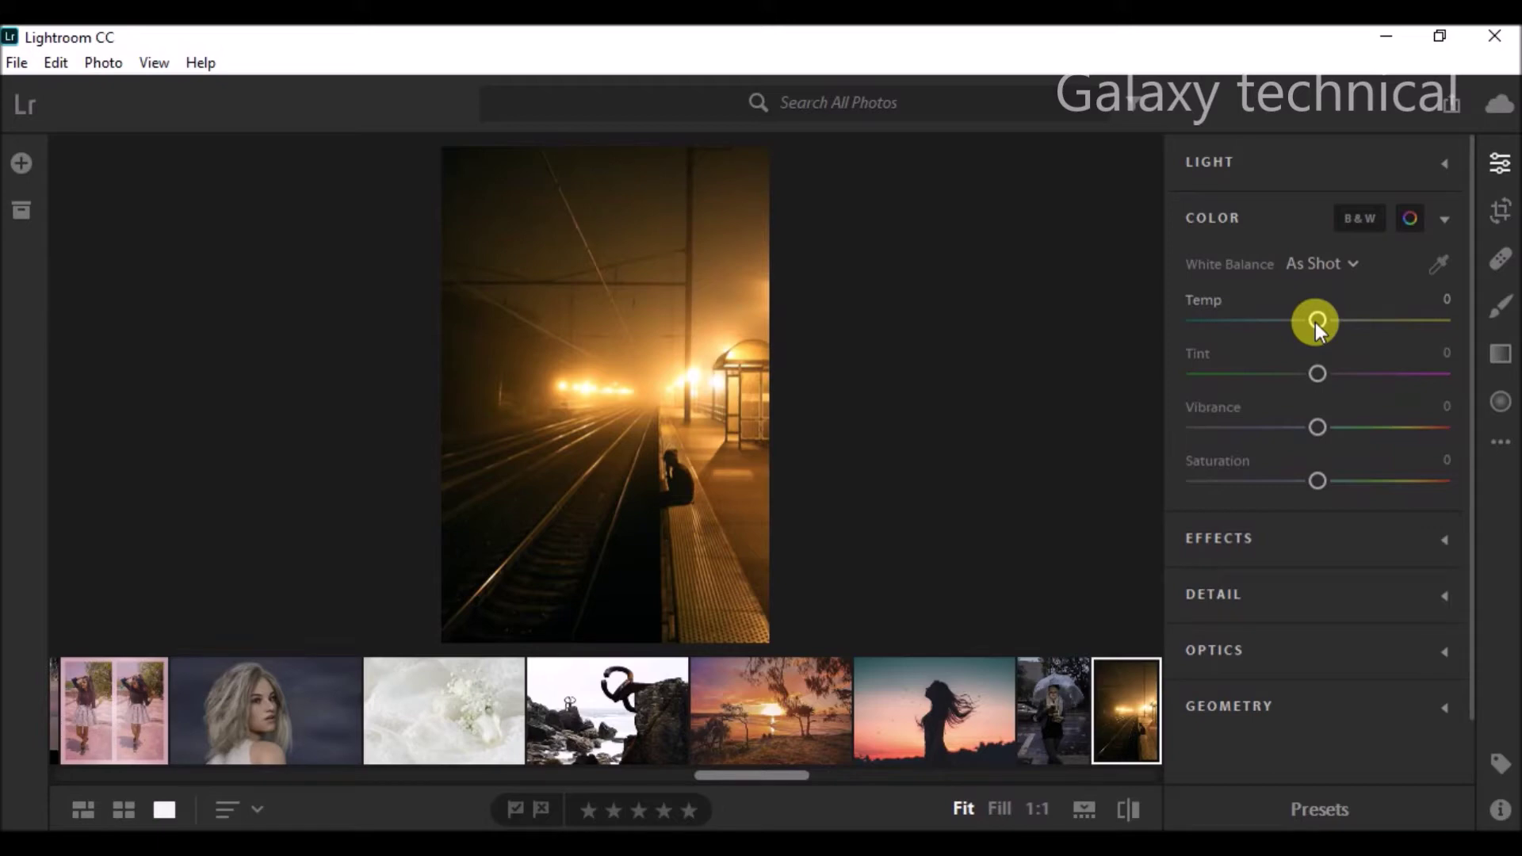
{"action": "left_click_drag", "start_coordinate": [1315, 322], "coordinate": [1239, 339]}
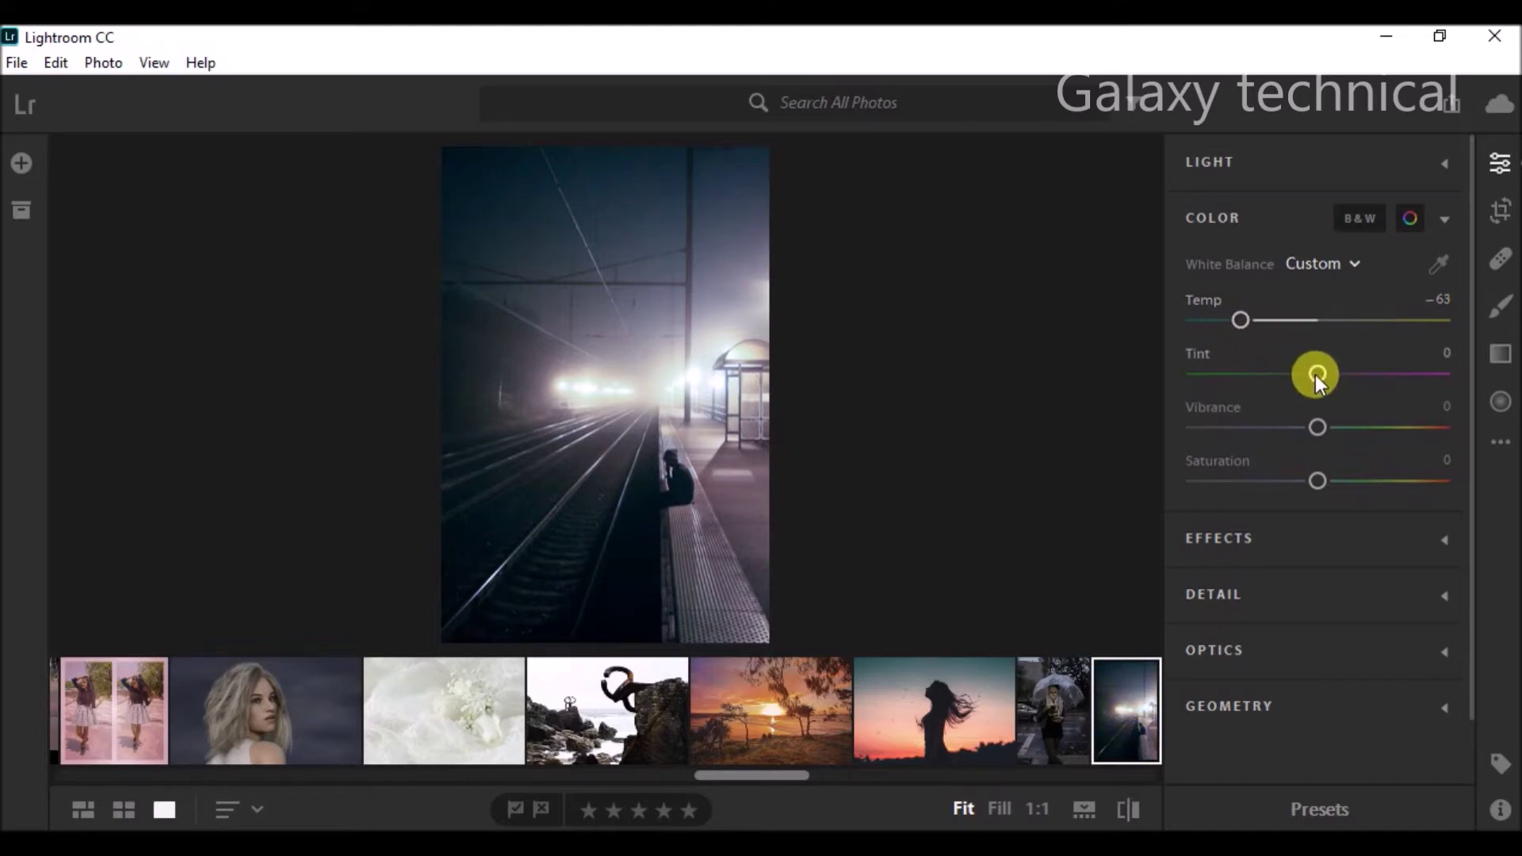
{"action": "left_click_drag", "start_coordinate": [1309, 374], "coordinate": [1282, 378]}
Try the As Shot and then Auto white balance presets on the foggy photo.
{"action": "left_click", "coordinate": [1339, 261]}
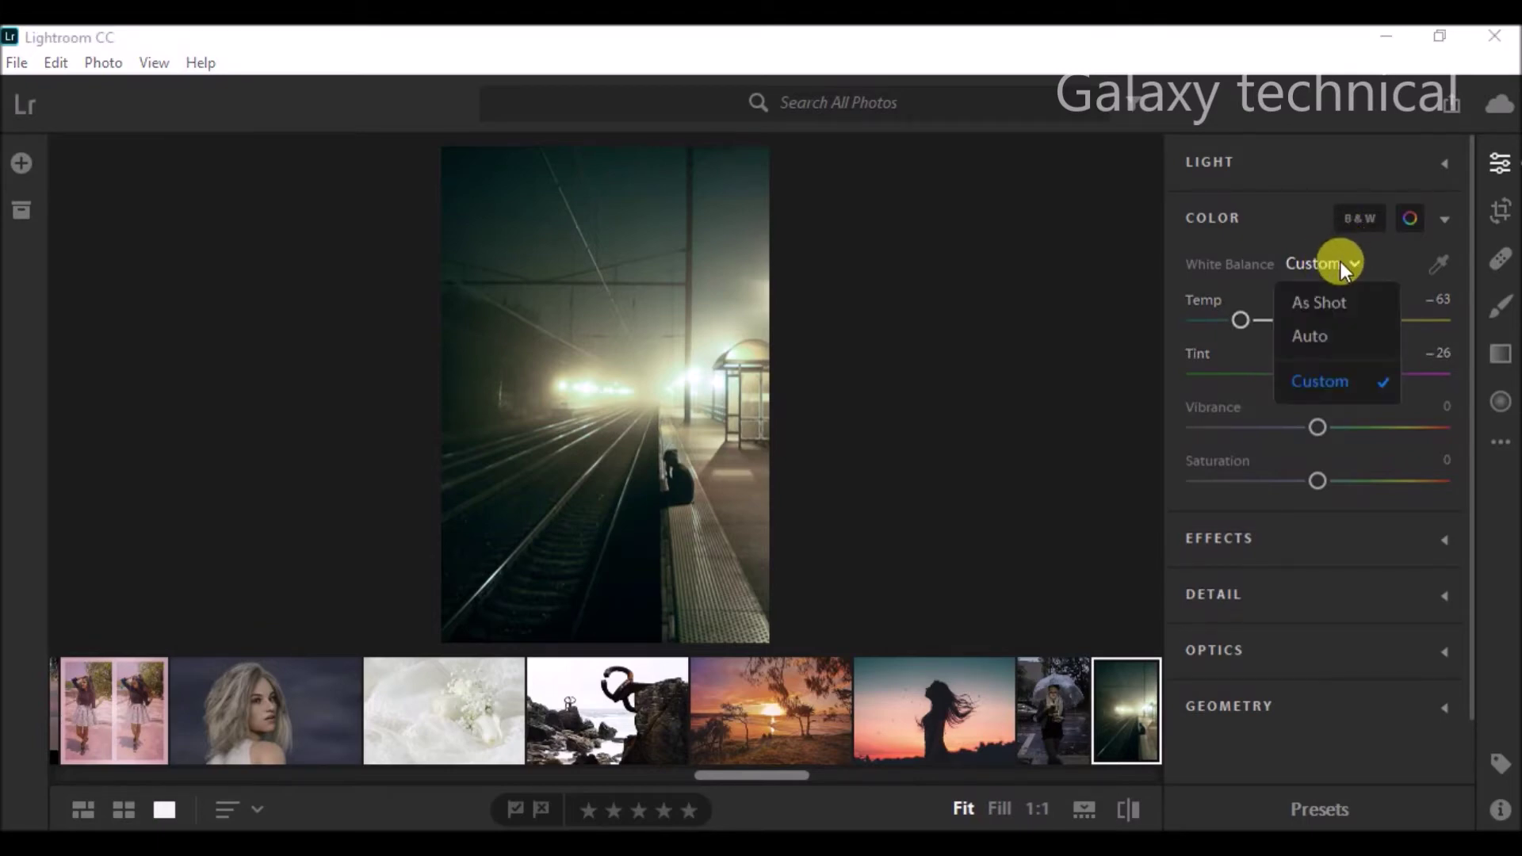
{"action": "left_click", "coordinate": [1334, 311]}
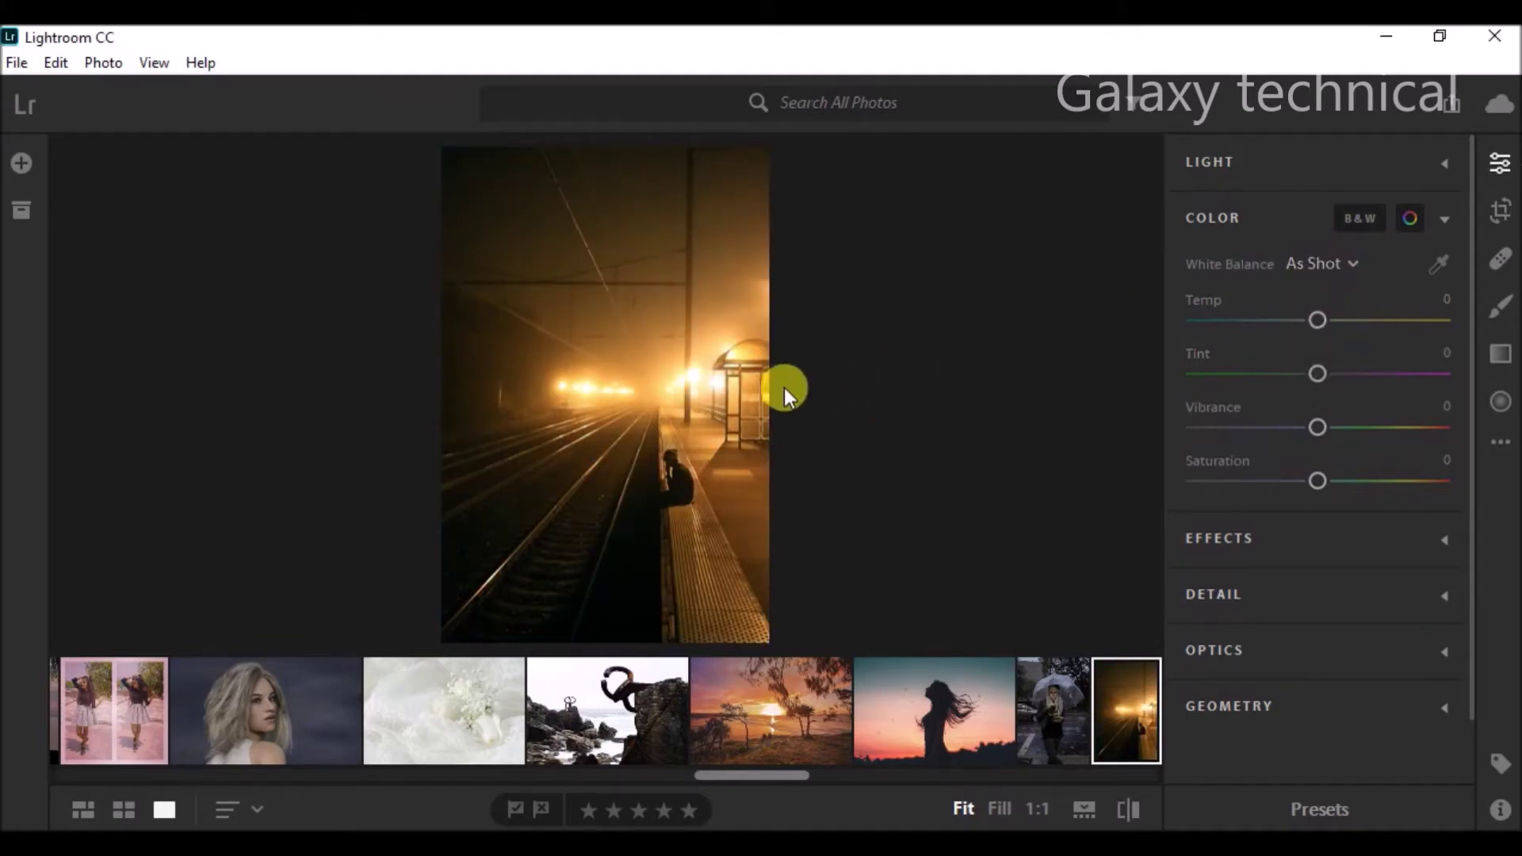
{"action": "left_click", "coordinate": [1322, 266]}
{"action": "left_click", "coordinate": [1307, 340]}
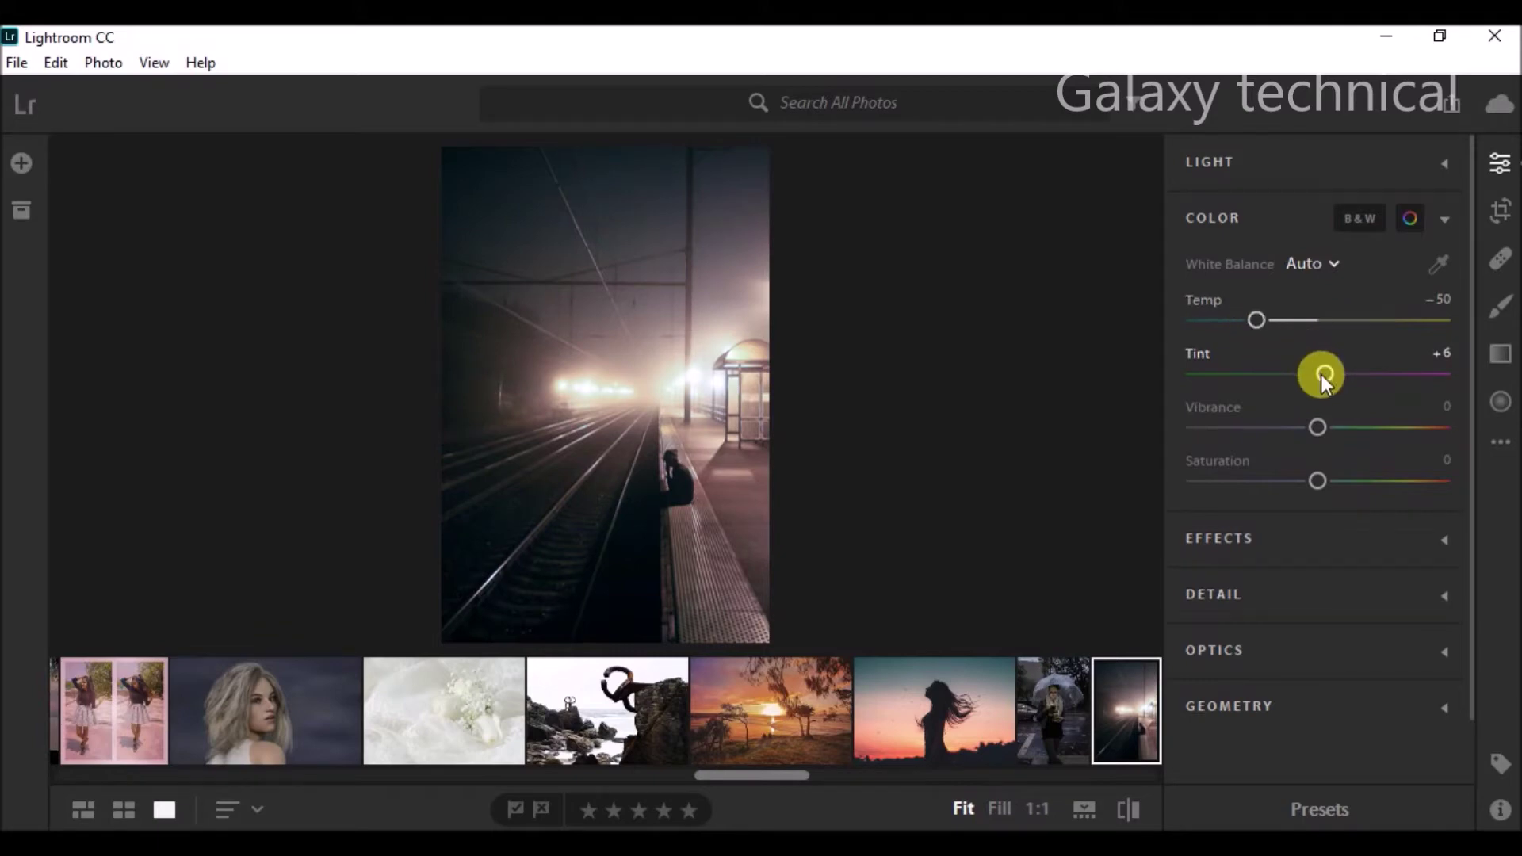
Settle the foggy photo at Tint -26 and Temp -65, then return to the grid.
{"action": "left_click_drag", "start_coordinate": [1320, 376], "coordinate": [1173, 380]}
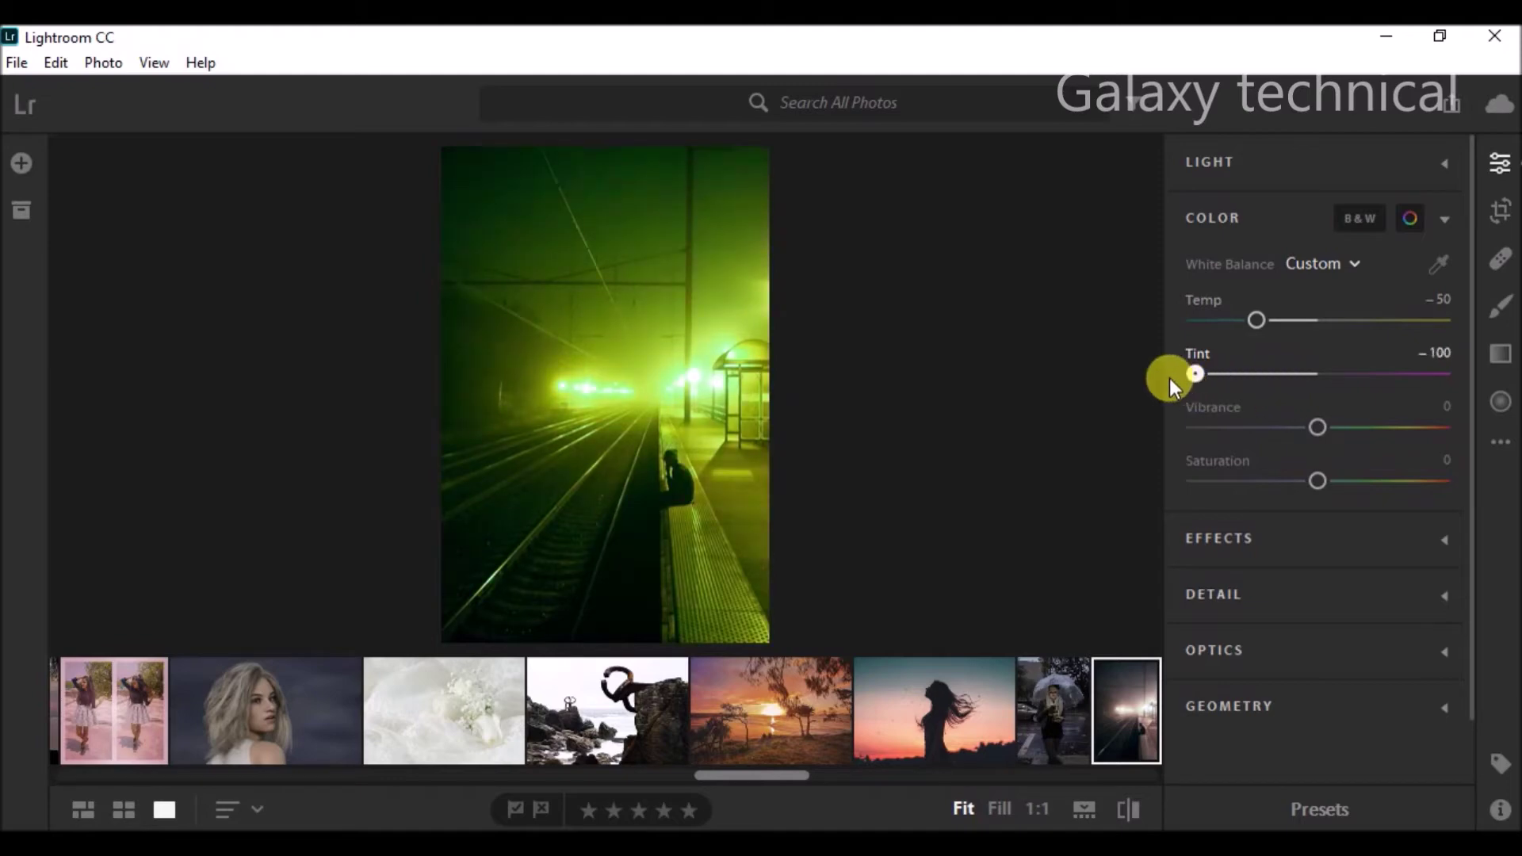
{"action": "mouse_move", "coordinate": [1192, 378]}
{"action": "left_mouse_down"}
{"action": "mouse_move", "coordinate": [1393, 393]}
{"action": "mouse_move", "coordinate": [1457, 358]}
{"action": "mouse_move", "coordinate": [1352, 387]}
{"action": "mouse_move", "coordinate": [1378, 387]}
{"action": "mouse_move", "coordinate": [1282, 383]}
{"action": "left_mouse_up"}
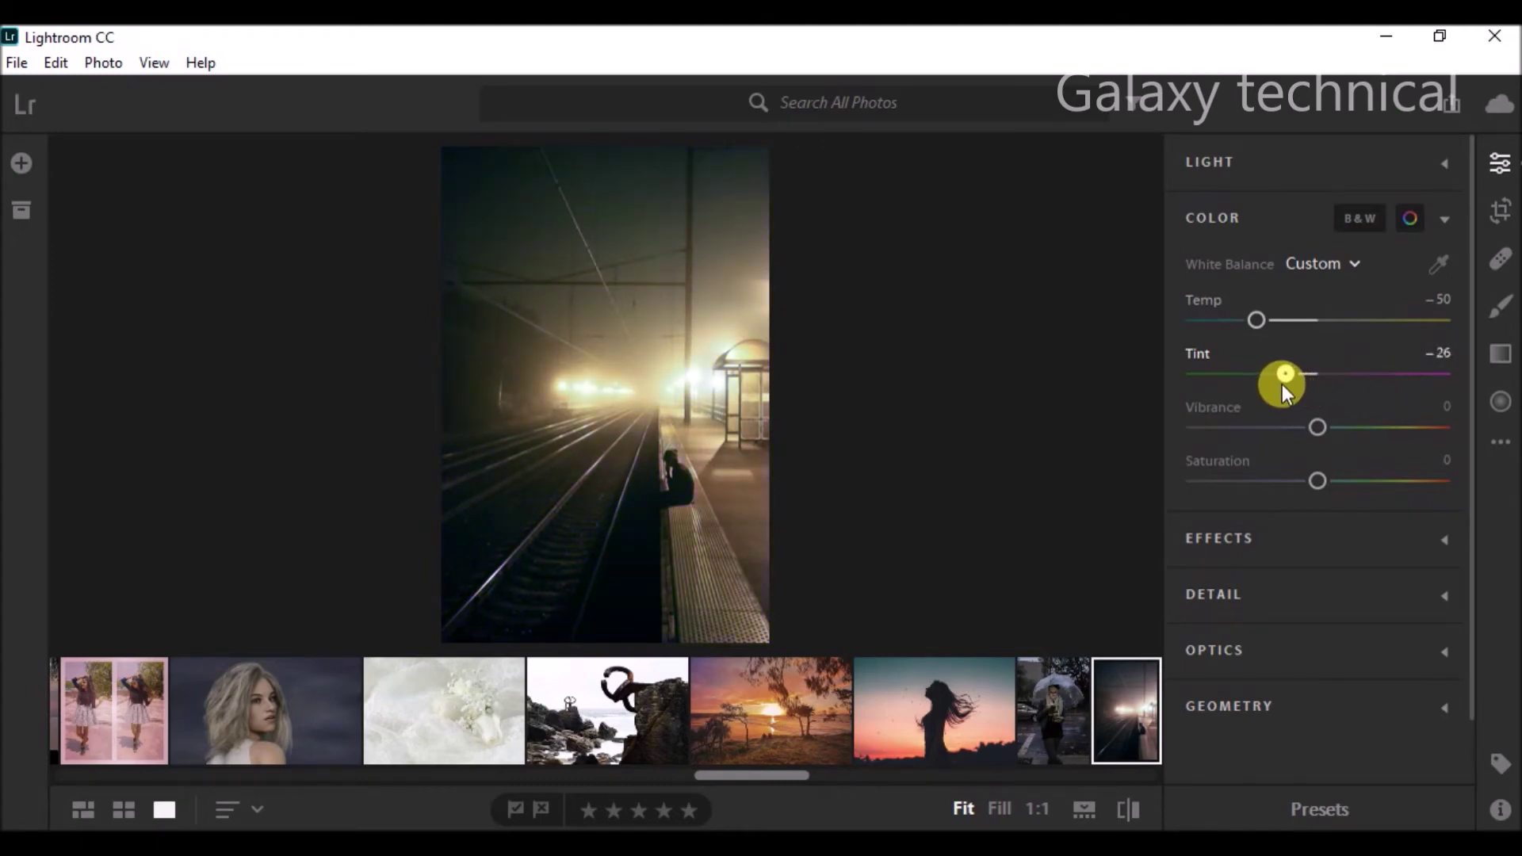
{"action": "mouse_move", "coordinate": [1258, 316]}
{"action": "left_mouse_down"}
{"action": "mouse_move", "coordinate": [1176, 332]}
{"action": "mouse_move", "coordinate": [1305, 319]}
{"action": "mouse_move", "coordinate": [1240, 326]}
{"action": "left_mouse_up"}
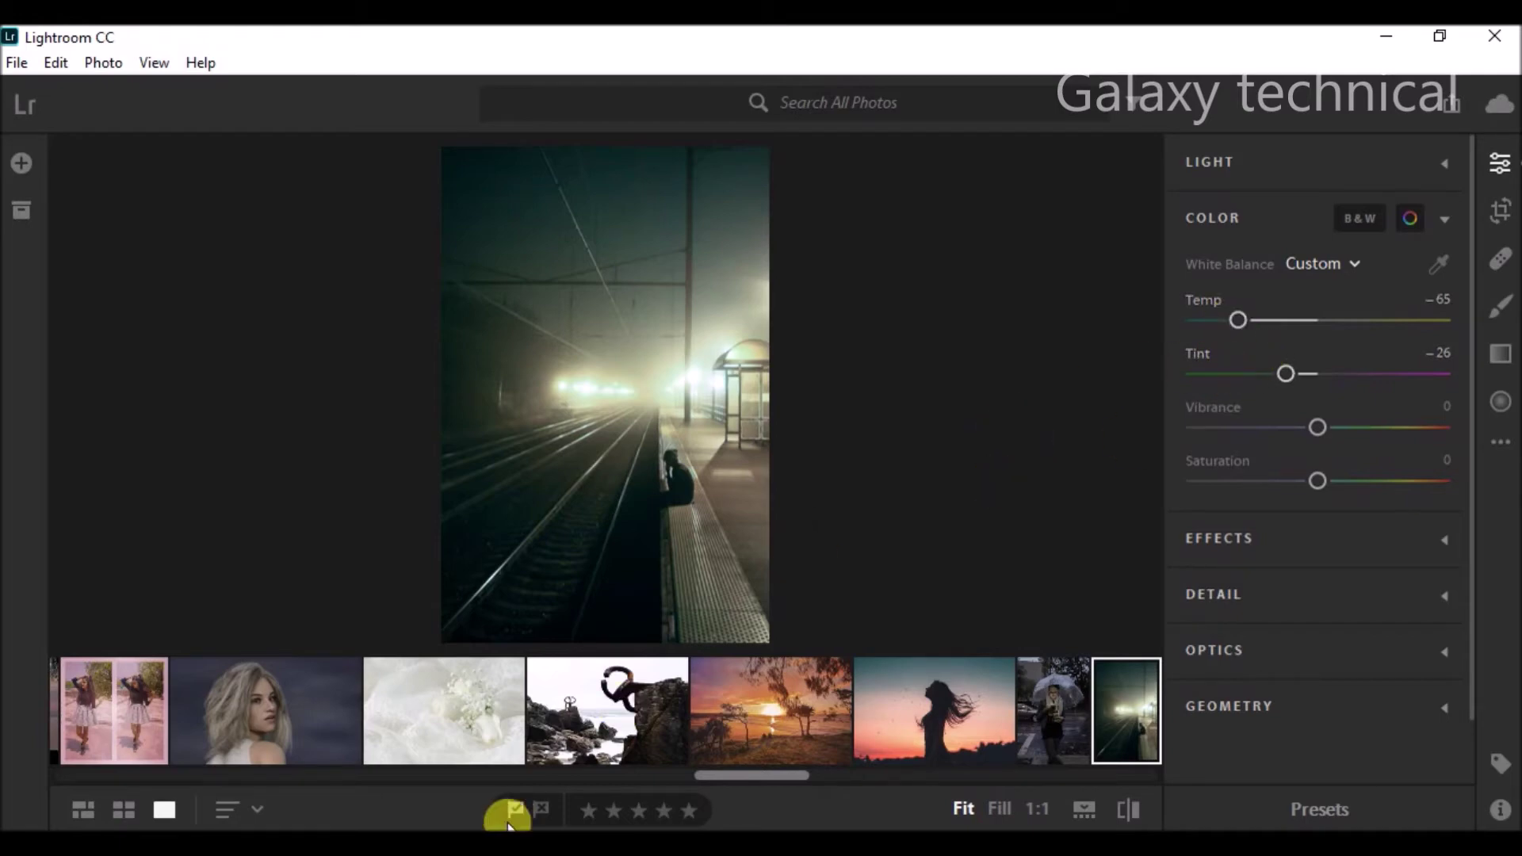
{"action": "left_click", "coordinate": [125, 806]}
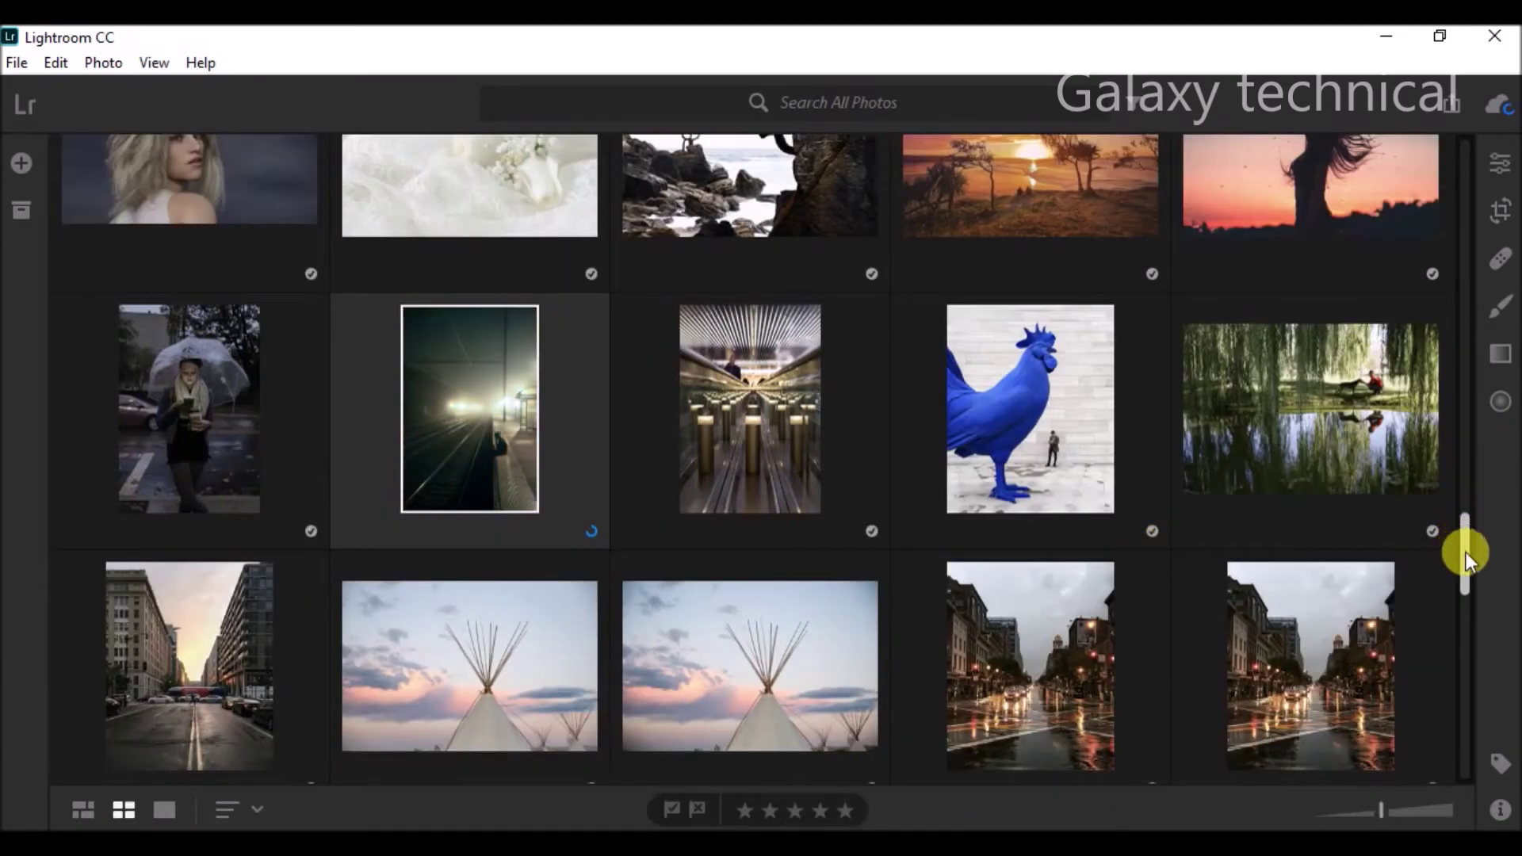
Open the woman-in-red street portrait from the top of the grid for editing.
{"action": "mouse_move", "coordinate": [1466, 552]}
{"action": "left_mouse_down"}
{"action": "mouse_move", "coordinate": [1467, 667]}
{"action": "mouse_move", "coordinate": [1459, 132]}
{"action": "left_mouse_up"}
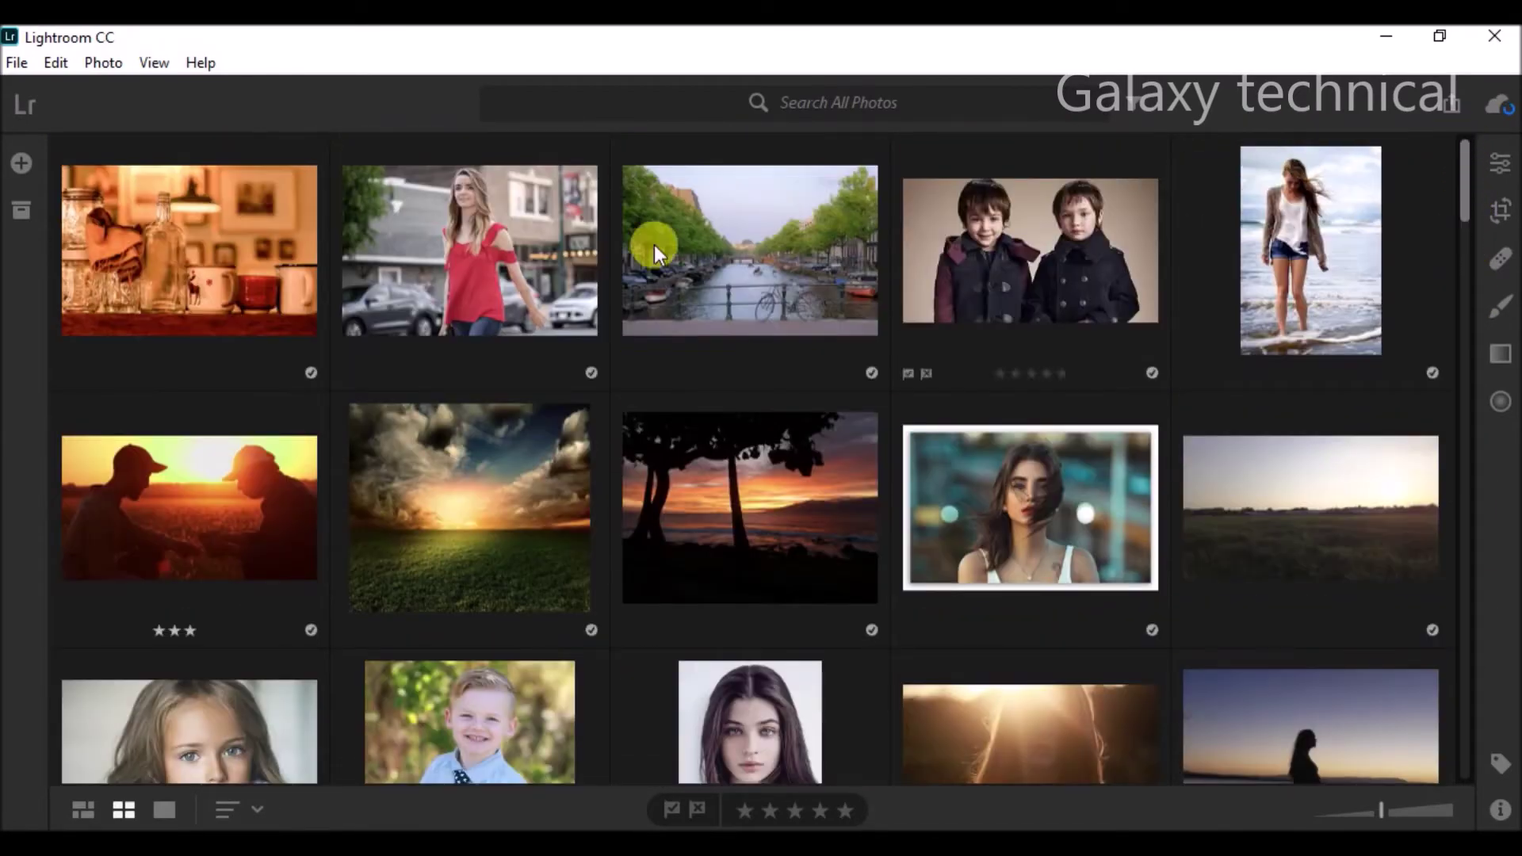
{"action": "double_click", "coordinate": [489, 230]}
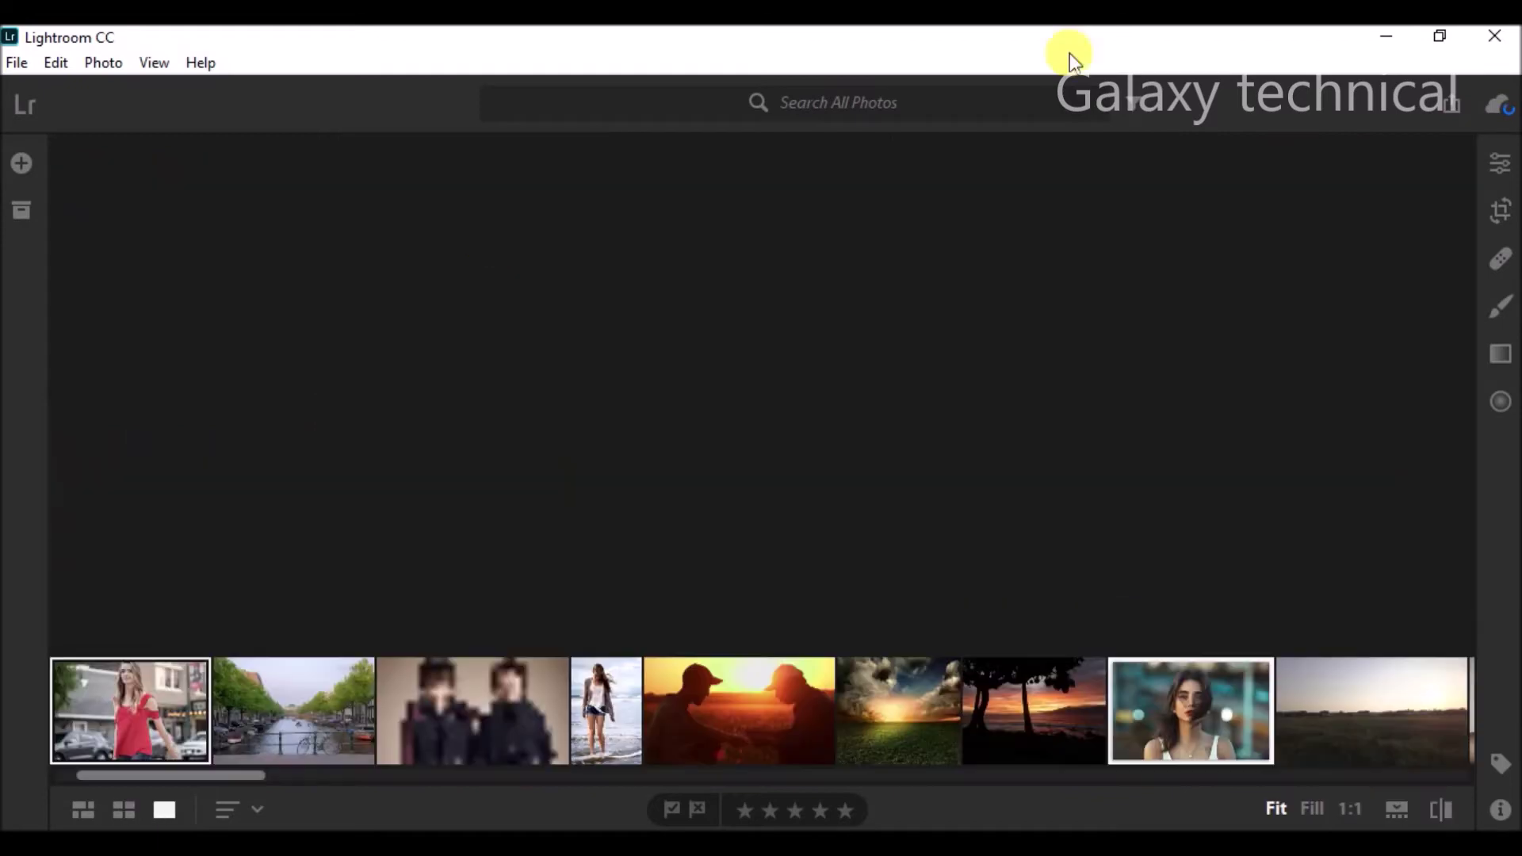
{"action": "left_click", "coordinate": [1501, 161]}
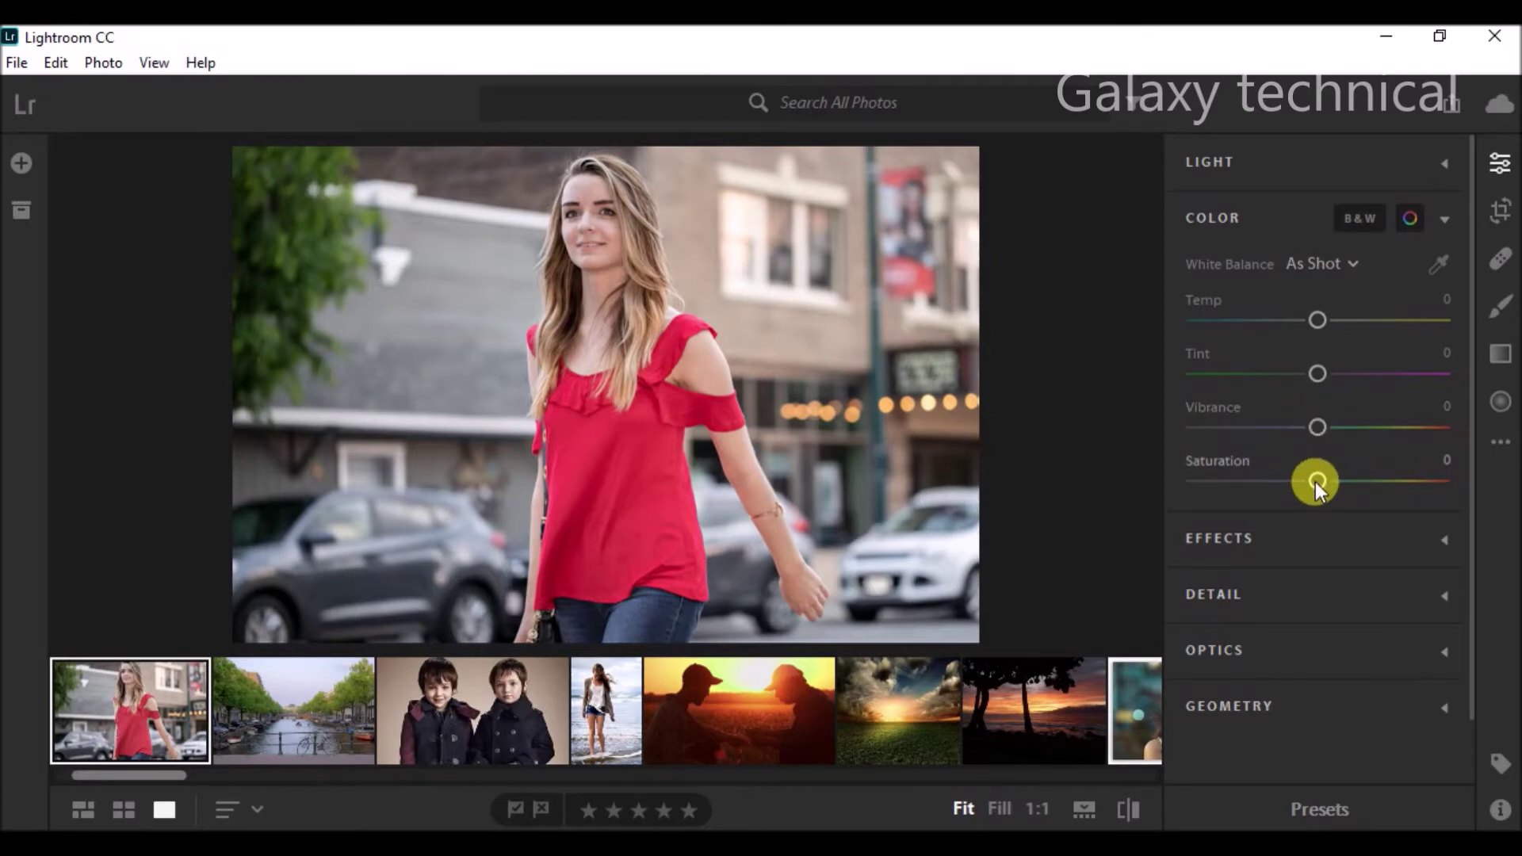
Experiment with the portrait's Vibrance and Saturation, ending at Vibrance +44 and Saturation +21.
{"action": "left_click_drag", "start_coordinate": [1315, 488], "coordinate": [1310, 490]}
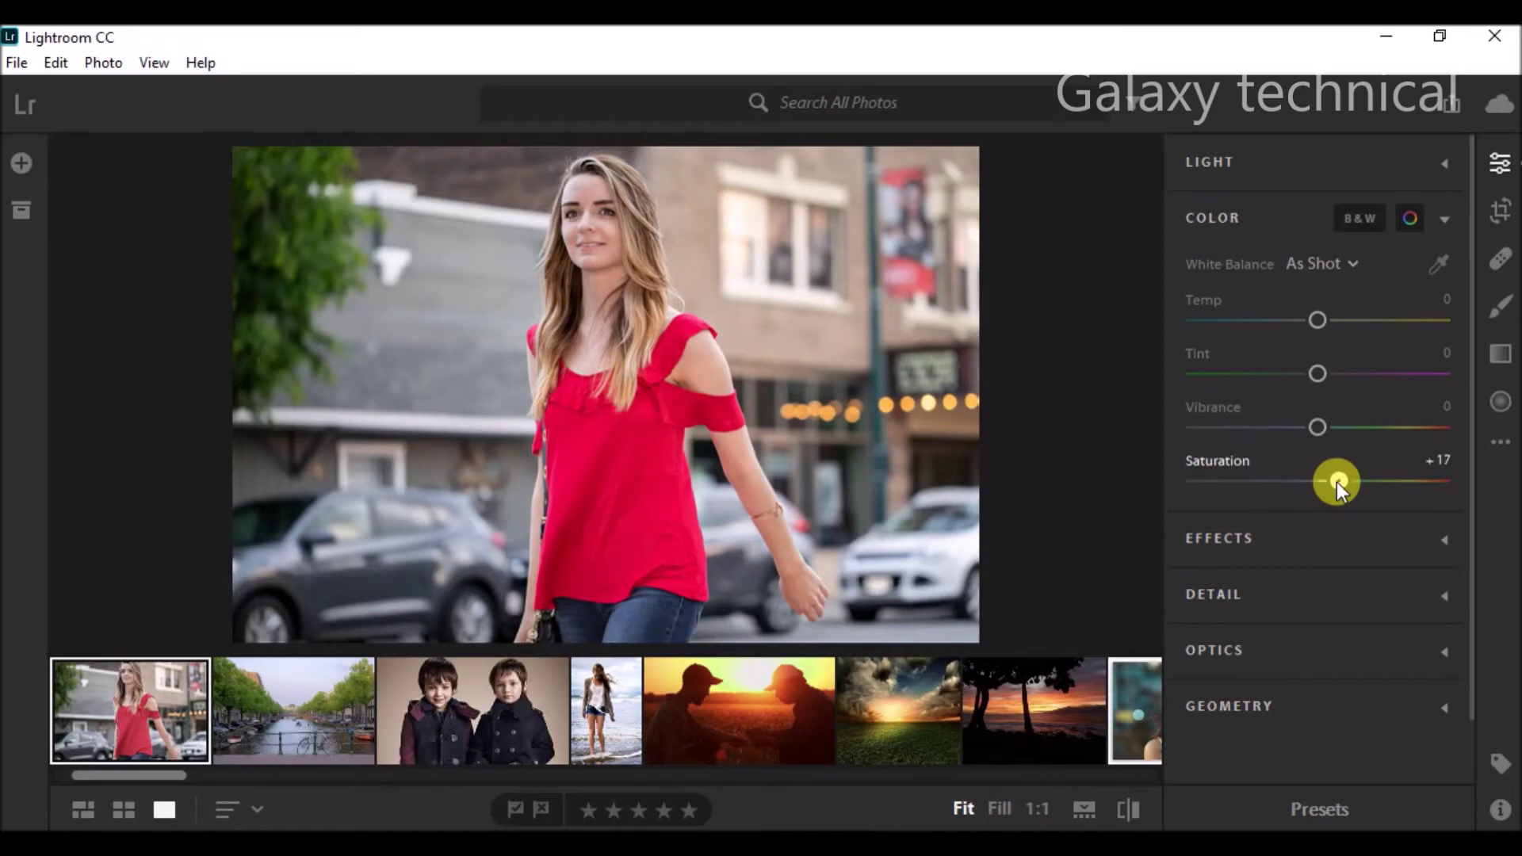
{"action": "left_click_drag", "start_coordinate": [1310, 487], "coordinate": [1417, 493]}
{"action": "mouse_move", "coordinate": [1361, 501]}
{"action": "left_mouse_down"}
{"action": "mouse_move", "coordinate": [1172, 508]}
{"action": "mouse_move", "coordinate": [1316, 504]}
{"action": "left_mouse_up"}
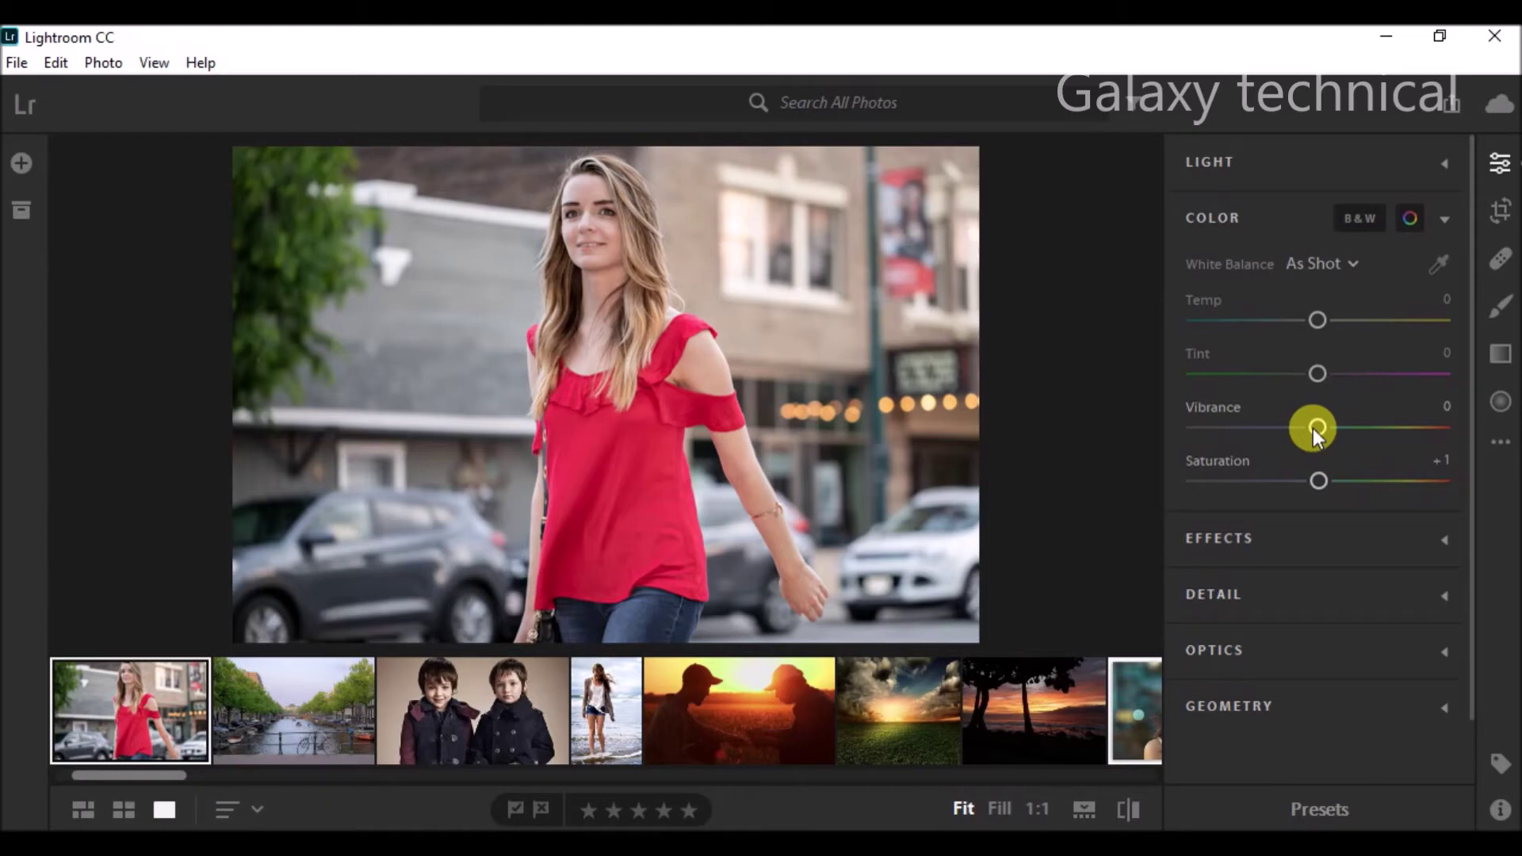
{"action": "left_click_drag", "start_coordinate": [1314, 430], "coordinate": [1379, 429]}
{"action": "left_click_drag", "start_coordinate": [1378, 425], "coordinate": [1393, 428]}
{"action": "left_click_drag", "start_coordinate": [1322, 478], "coordinate": [1341, 481]}
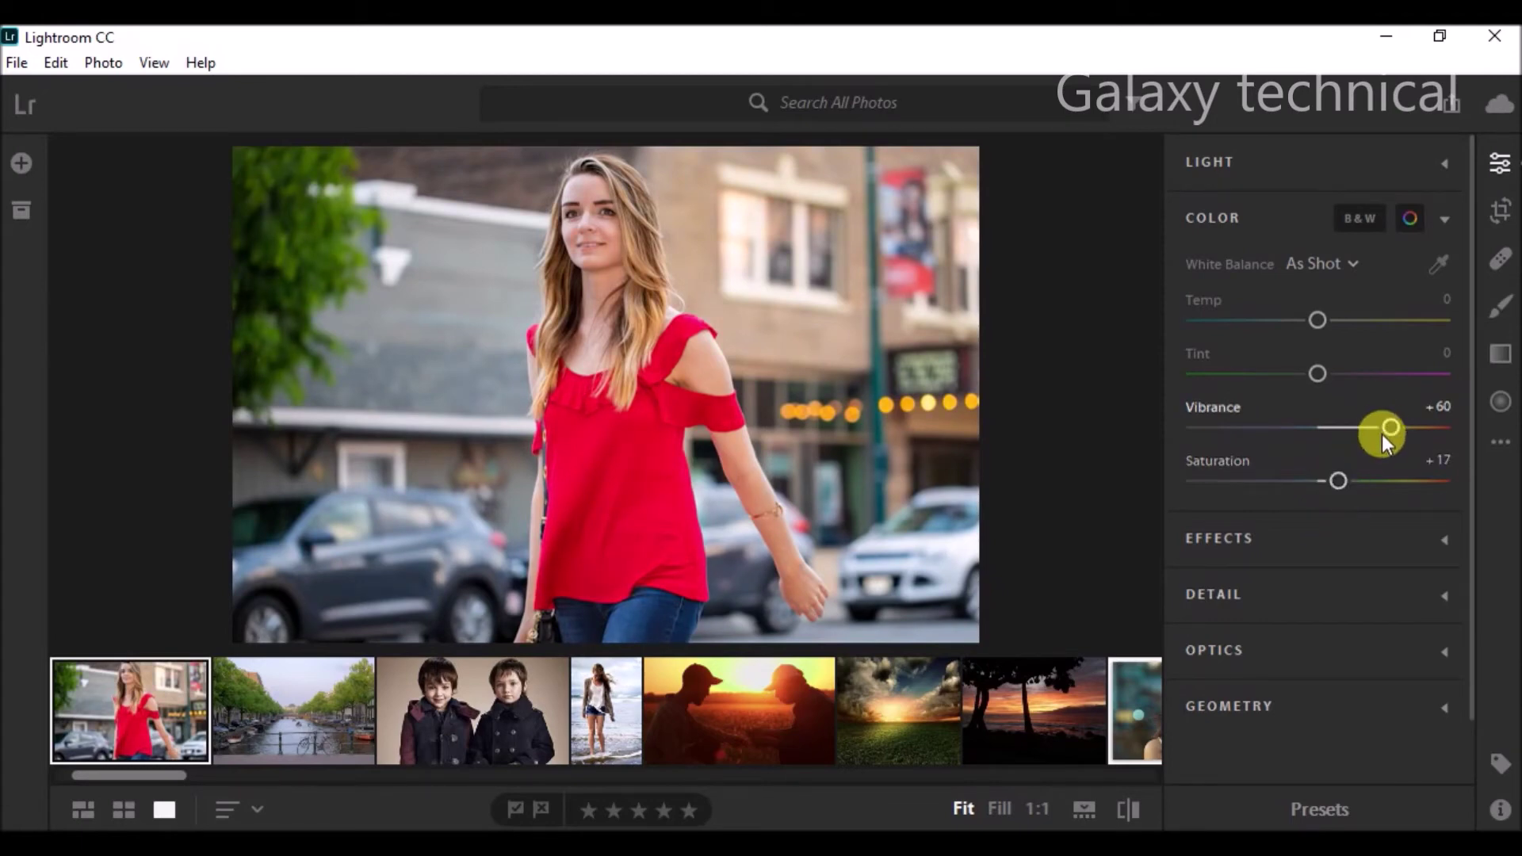
{"action": "mouse_move", "coordinate": [1381, 434]}
{"action": "left_mouse_down"}
{"action": "mouse_move", "coordinate": [1340, 444]}
{"action": "mouse_move", "coordinate": [1362, 442]}
{"action": "left_mouse_up"}
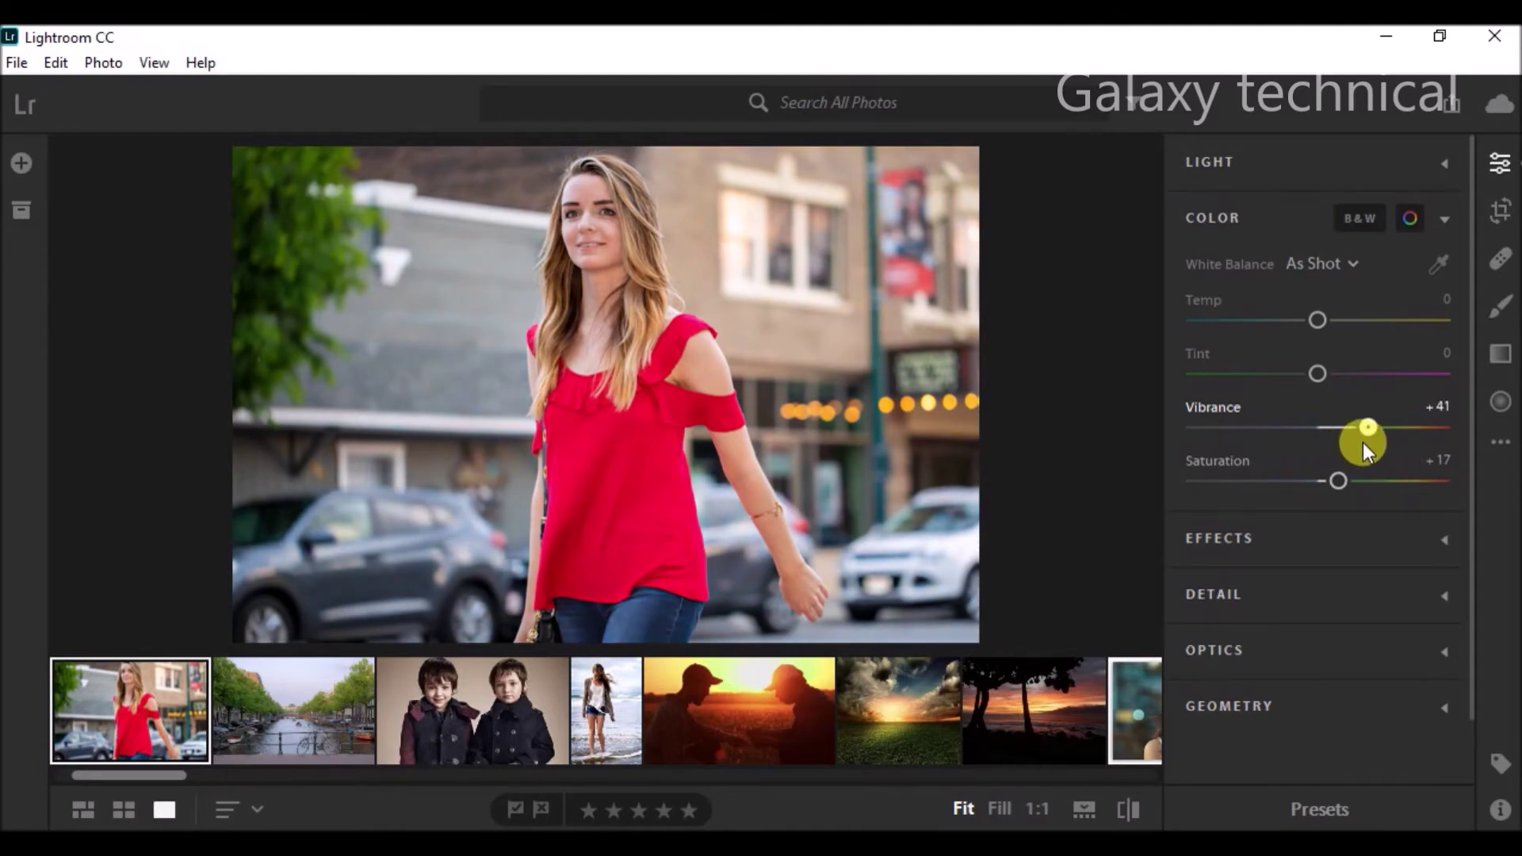
{"action": "left_click_drag", "start_coordinate": [1362, 443], "coordinate": [1200, 455]}
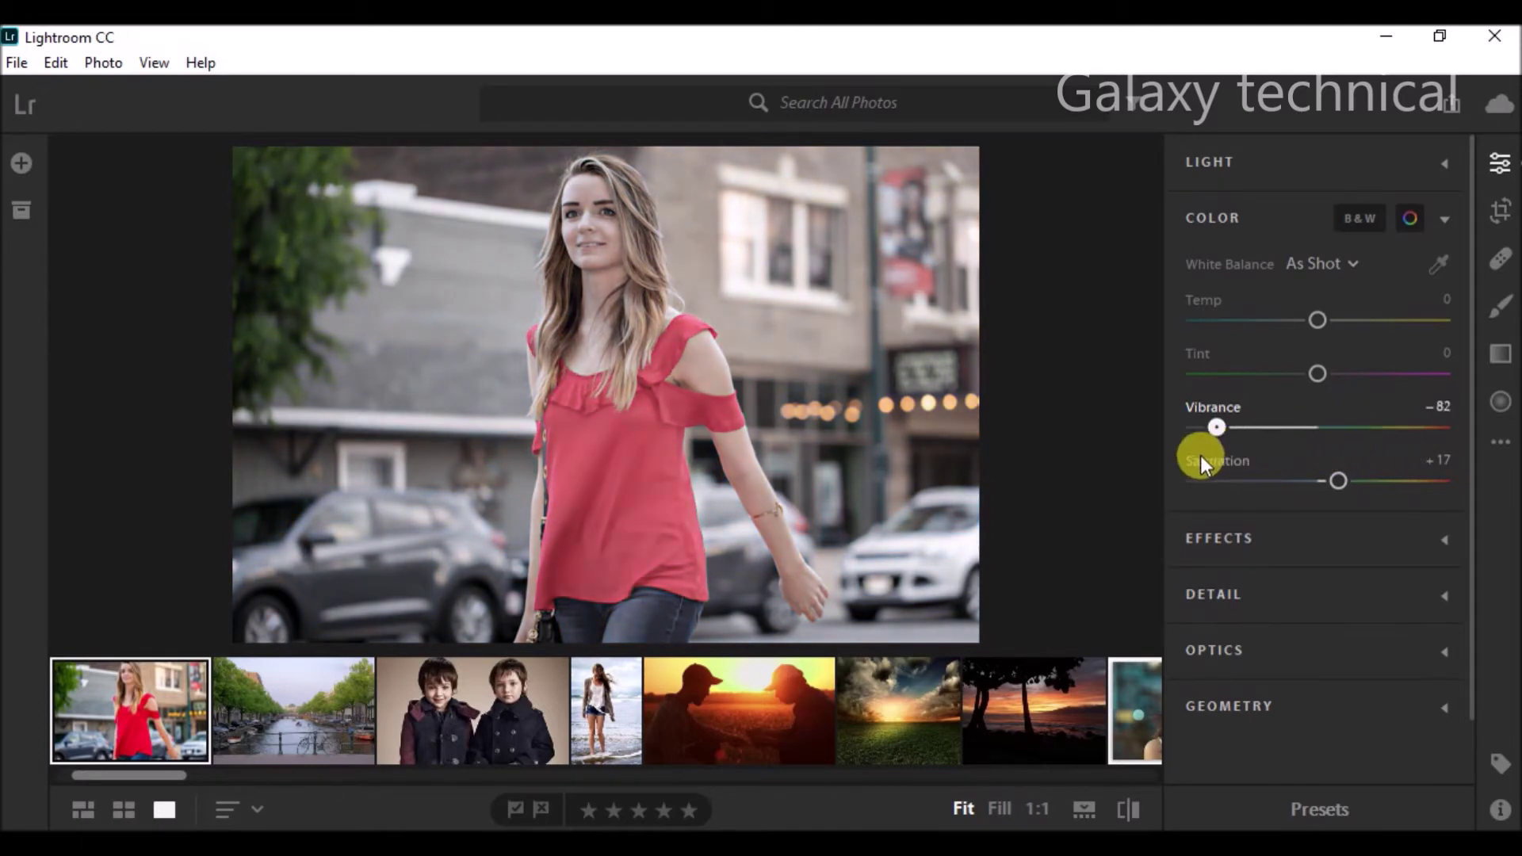
{"action": "mouse_move", "coordinate": [1200, 454]}
{"action": "left_mouse_down"}
{"action": "mouse_move", "coordinate": [1169, 462]}
{"action": "mouse_move", "coordinate": [1398, 449]}
{"action": "mouse_move", "coordinate": [1328, 452]}
{"action": "mouse_move", "coordinate": [1362, 447]}
{"action": "left_mouse_up"}
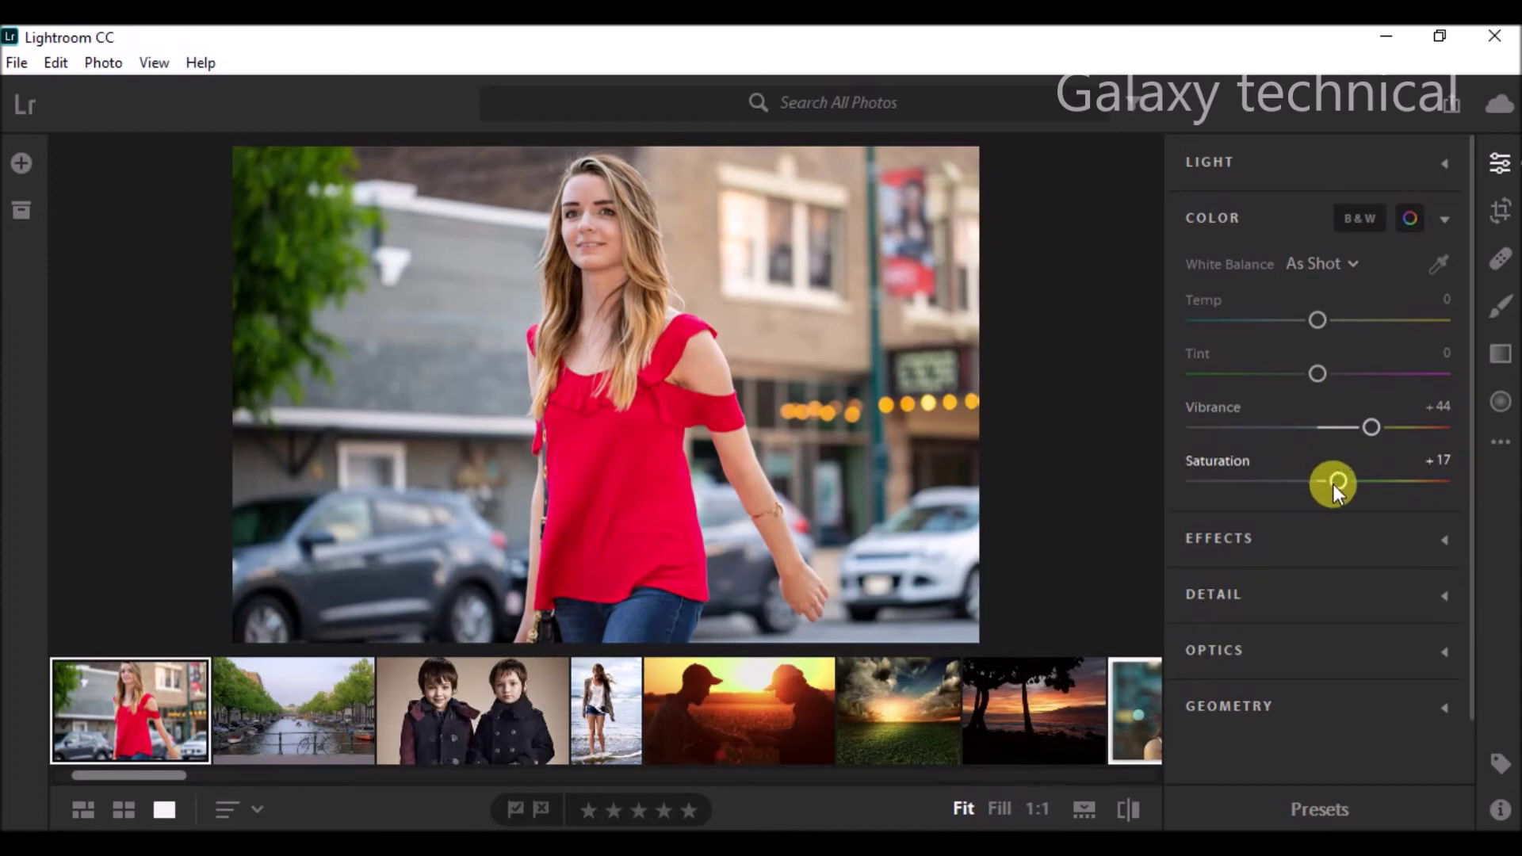
{"action": "mouse_move", "coordinate": [1333, 484]}
{"action": "left_mouse_down"}
{"action": "mouse_move", "coordinate": [1282, 488]}
{"action": "mouse_move", "coordinate": [1358, 487]}
{"action": "mouse_move", "coordinate": [1312, 489]}
{"action": "mouse_move", "coordinate": [1343, 490]}
{"action": "left_mouse_up"}
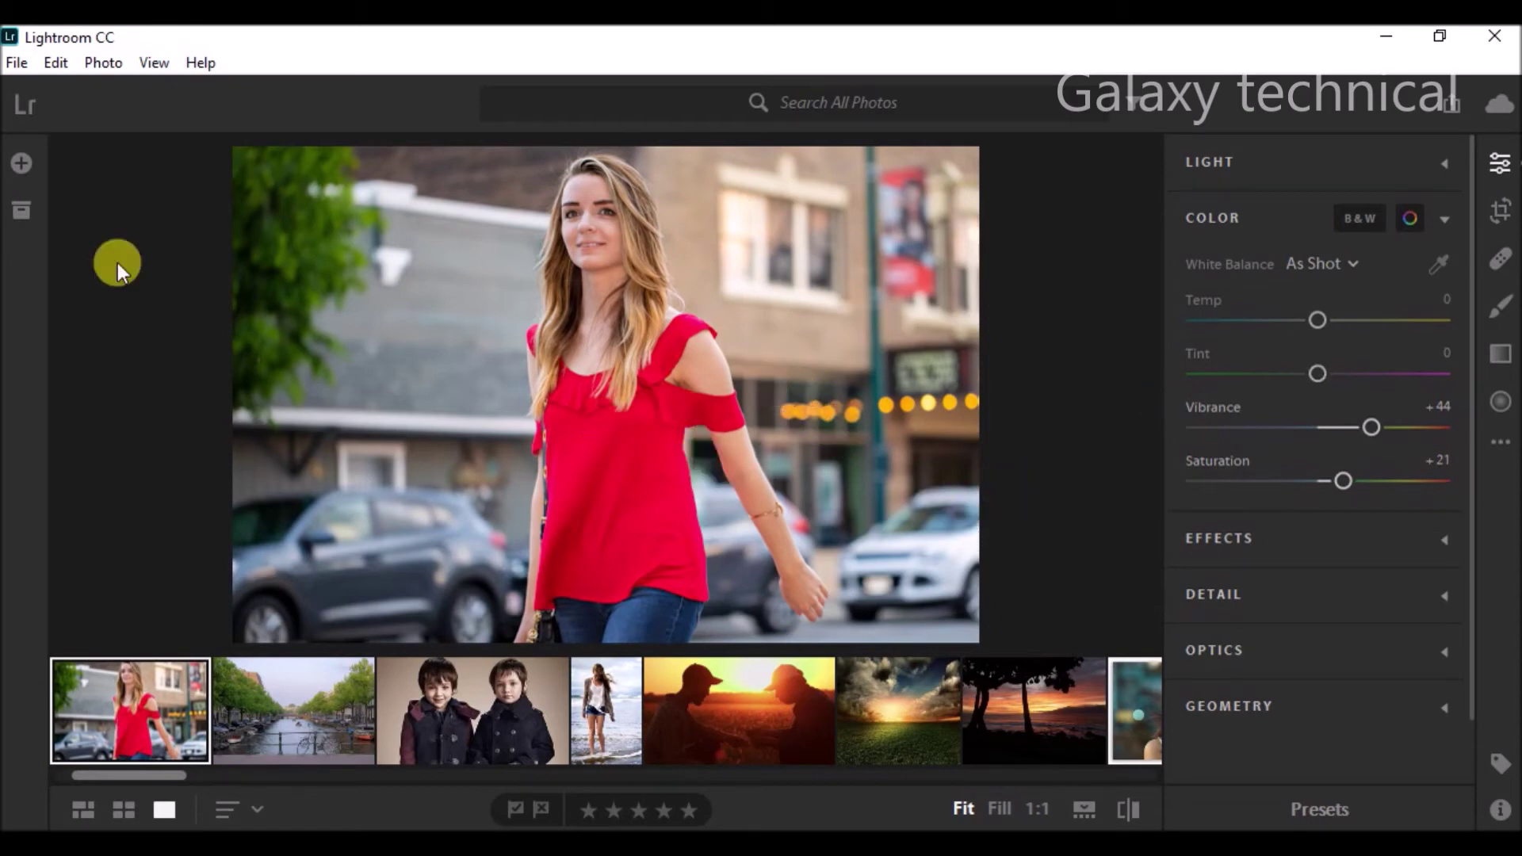
Open the red polka-dot socks photo from the grid with its edit adjustments showing.
{"action": "left_click", "coordinate": [122, 811]}
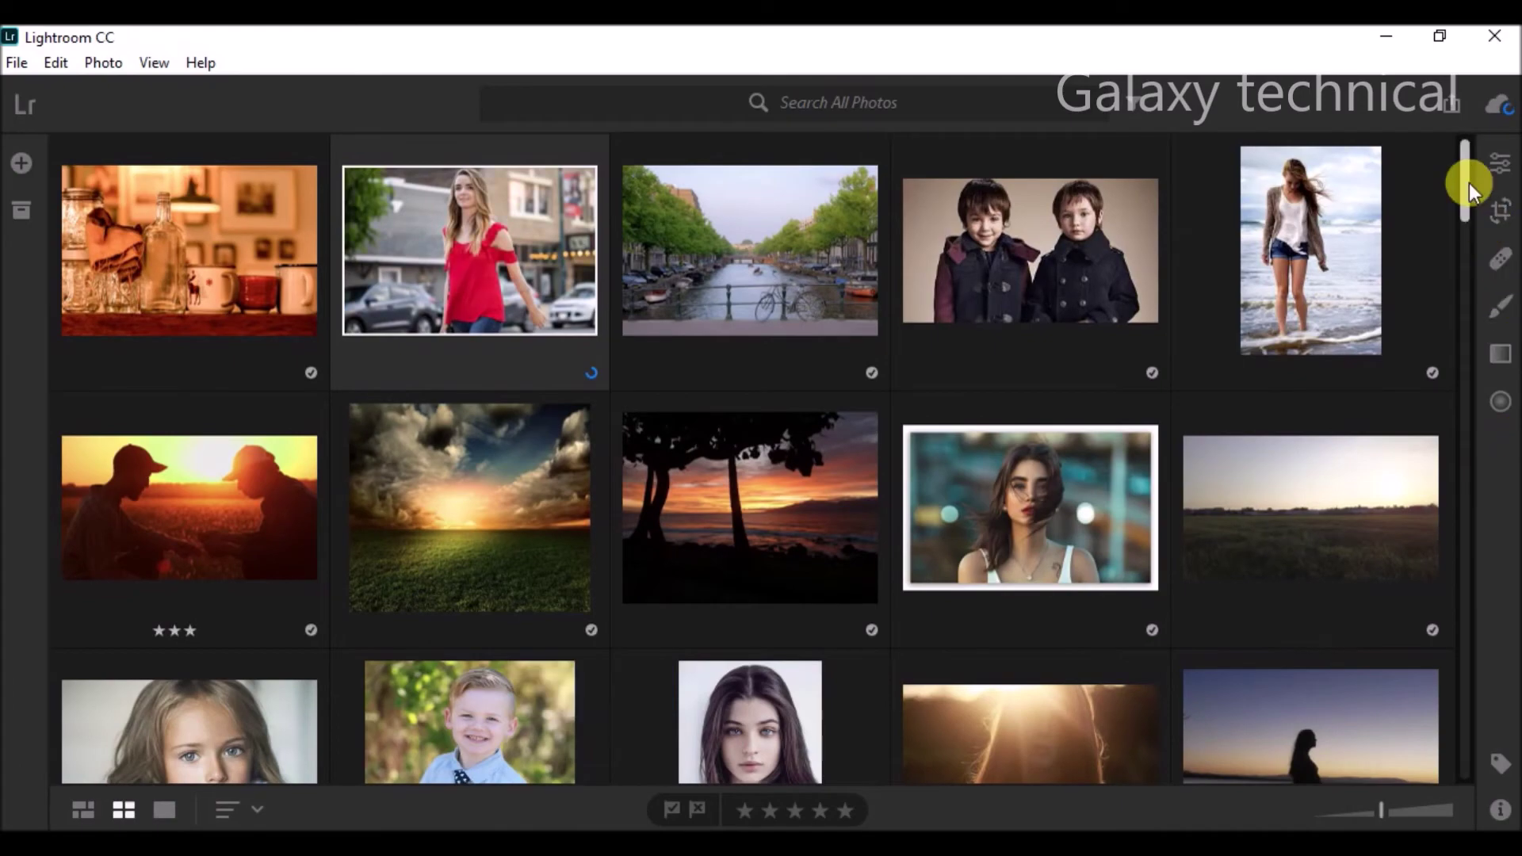
{"action": "mouse_move", "coordinate": [1468, 182]}
{"action": "left_mouse_down"}
{"action": "mouse_move", "coordinate": [1501, 720]}
{"action": "mouse_move", "coordinate": [1504, 679]}
{"action": "left_mouse_up"}
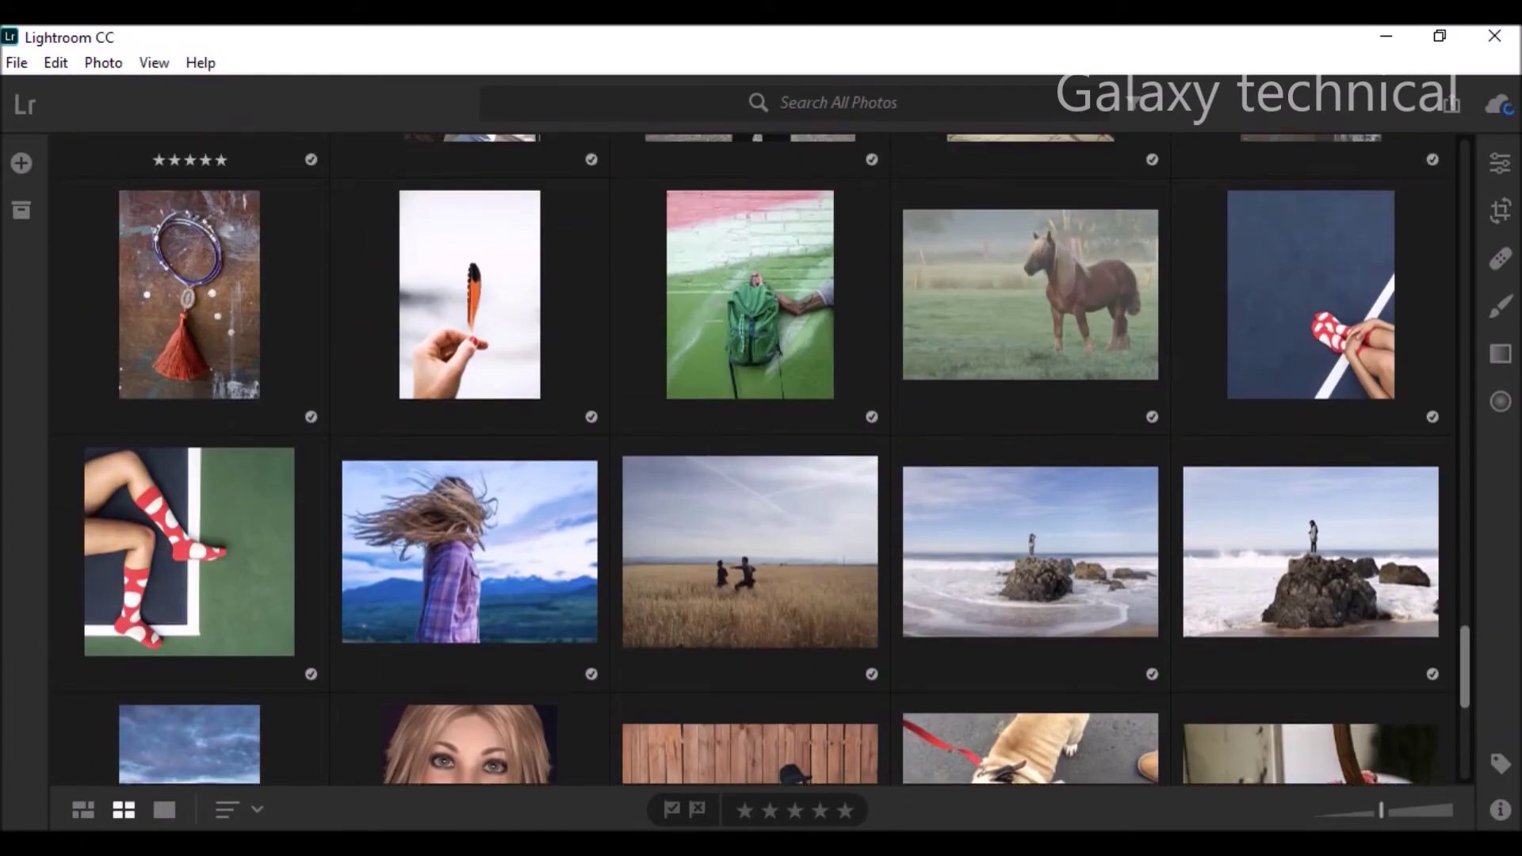
{"action": "double_click", "coordinate": [199, 592]}
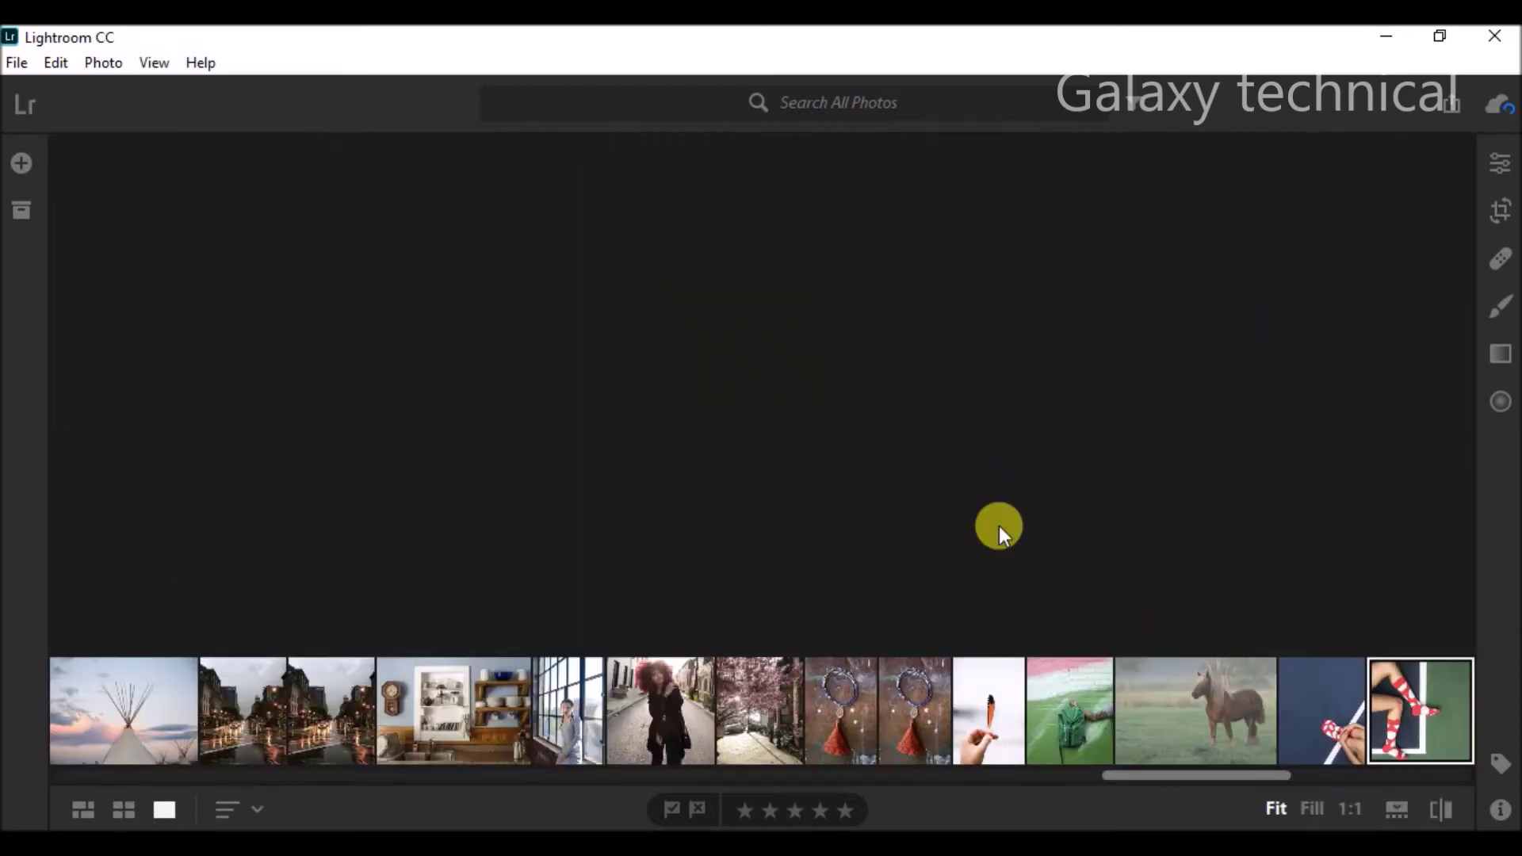
{"action": "left_click", "coordinate": [1502, 184]}
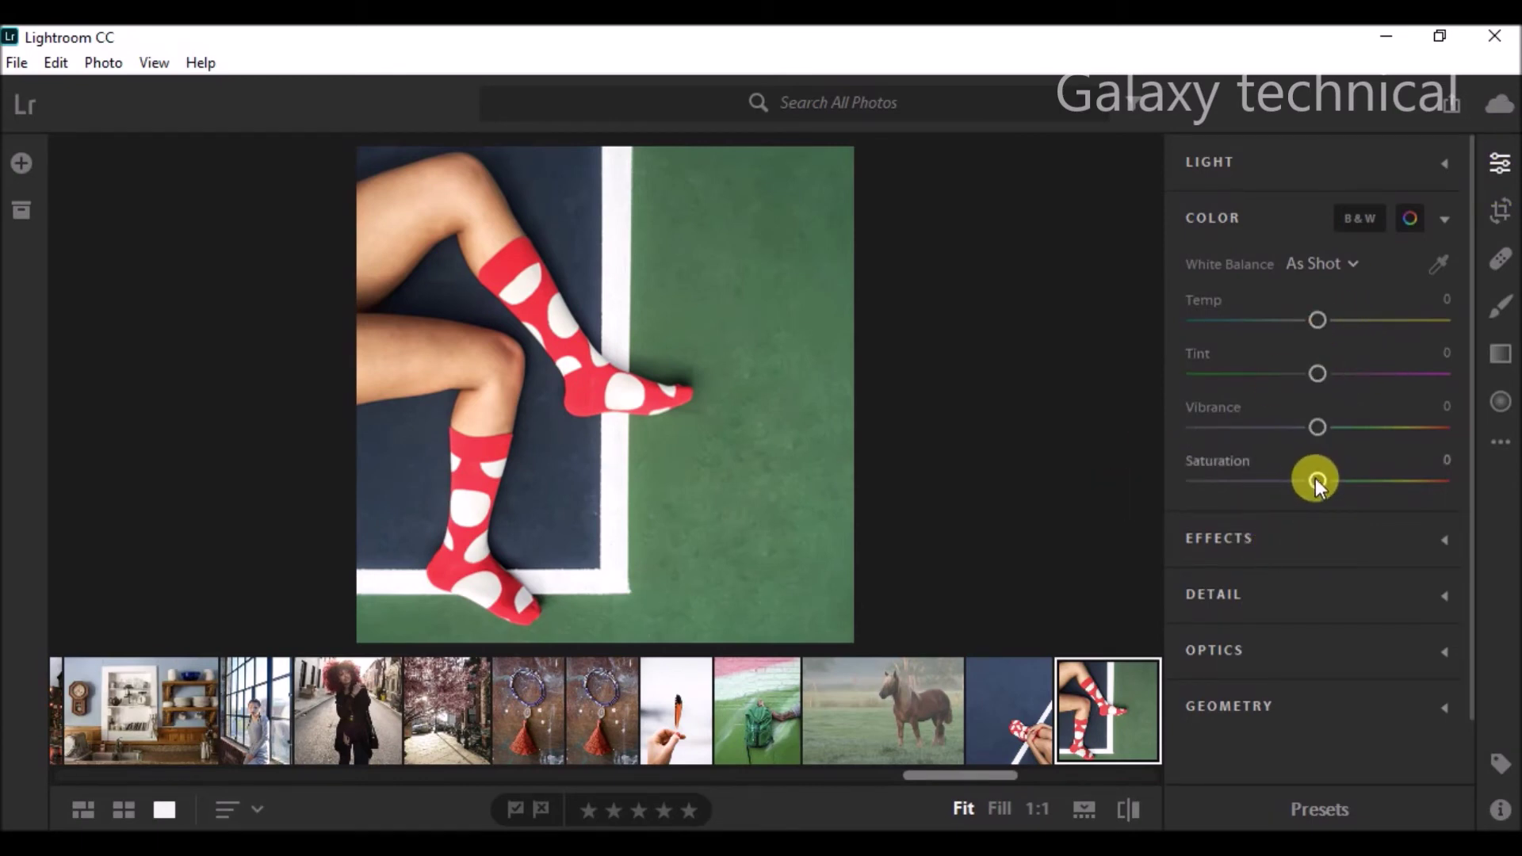
Raise the socks photo's Saturation to +20 and compare it against the original.
{"action": "left_click_drag", "start_coordinate": [1315, 478], "coordinate": [1324, 478]}
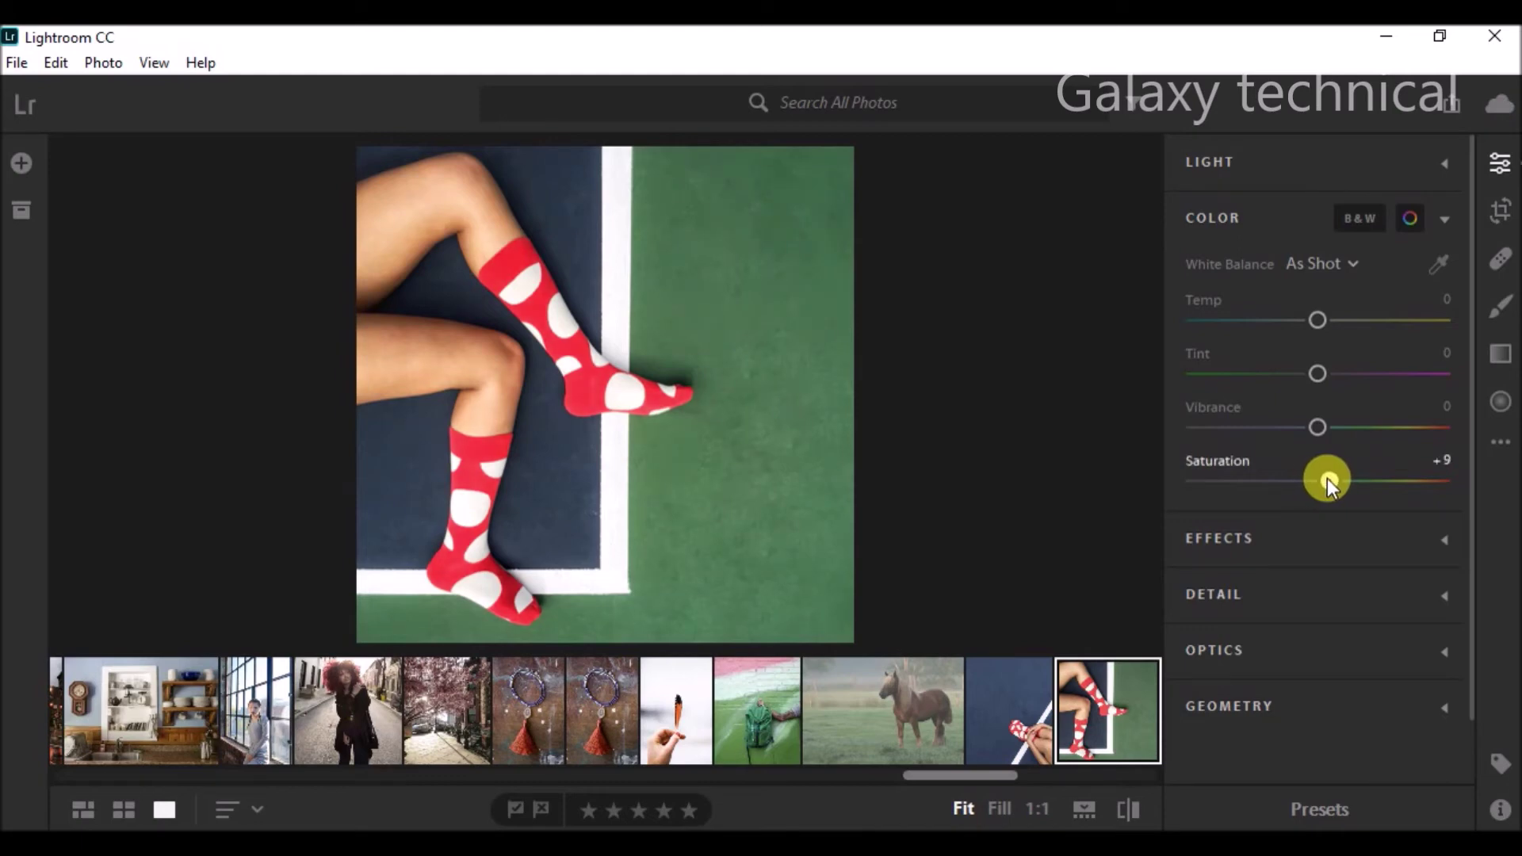
{"action": "left_click_drag", "start_coordinate": [1327, 478], "coordinate": [1340, 482]}
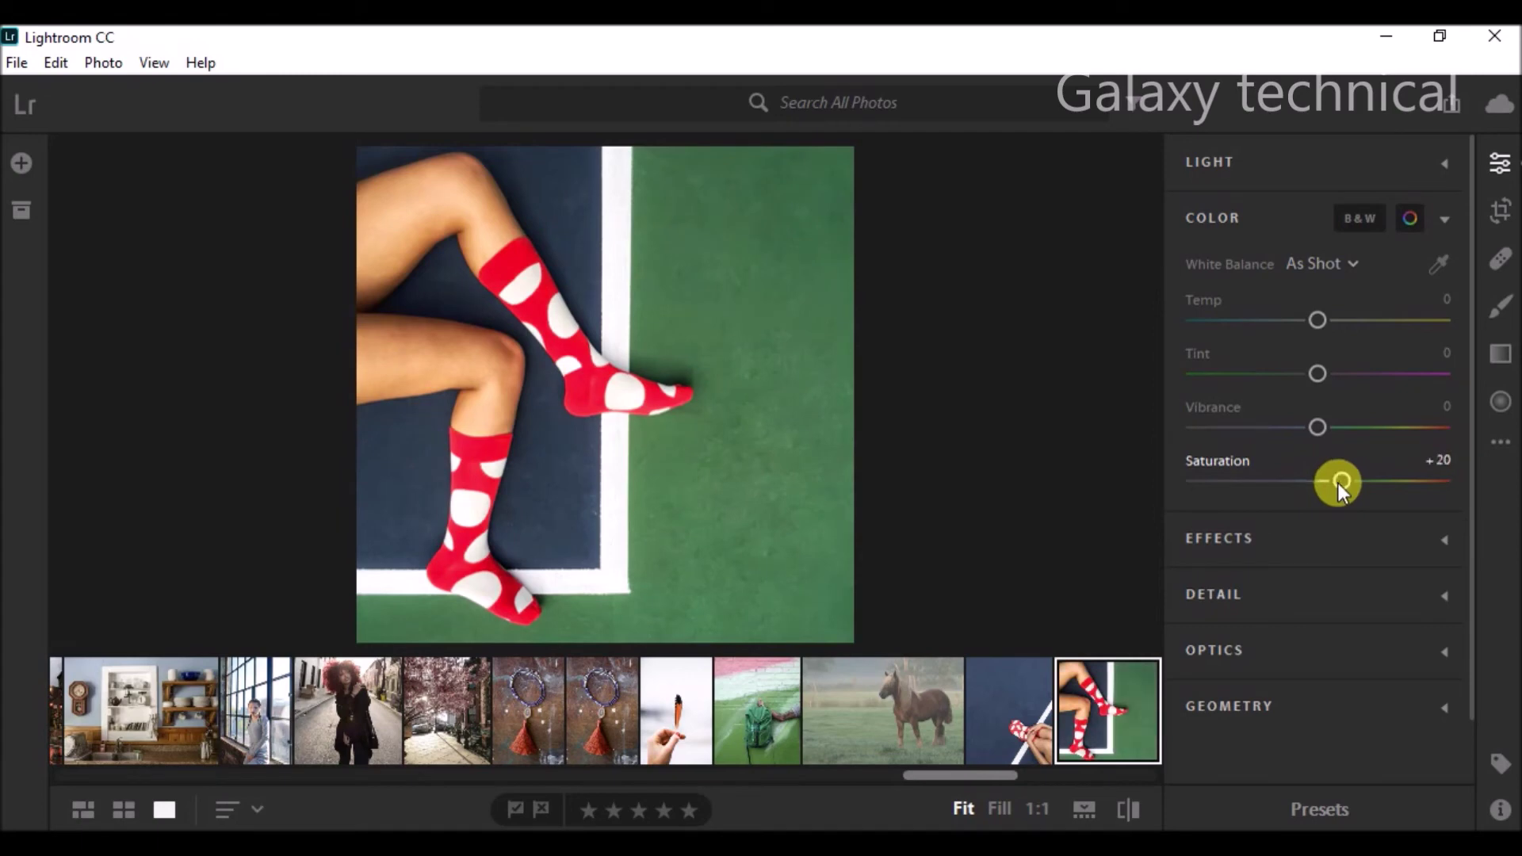
{"action": "left_click", "coordinate": [1126, 812]}
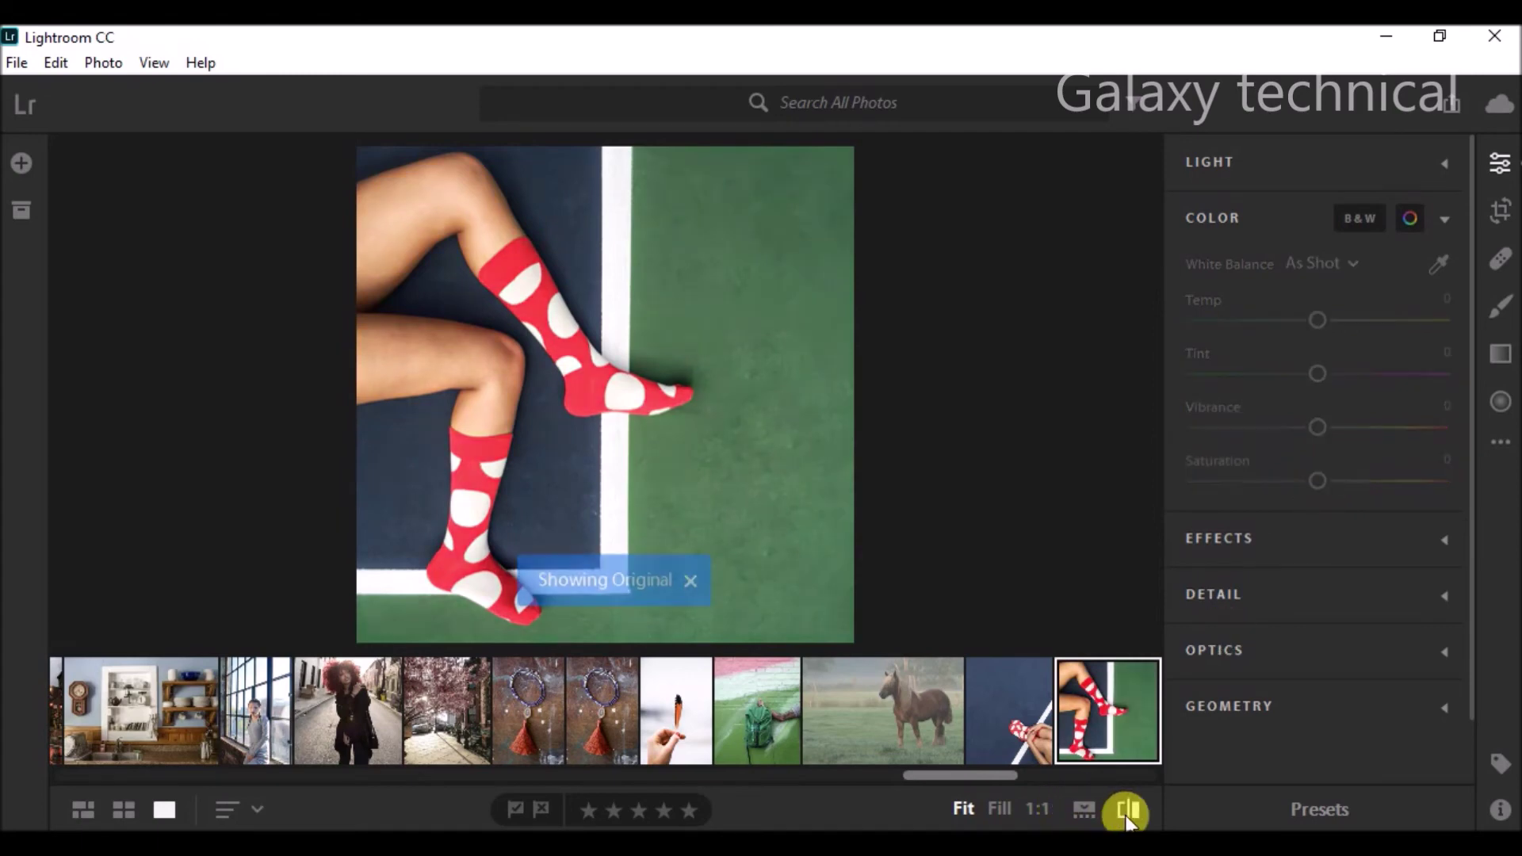
{"action": "left_click", "coordinate": [1127, 816]}
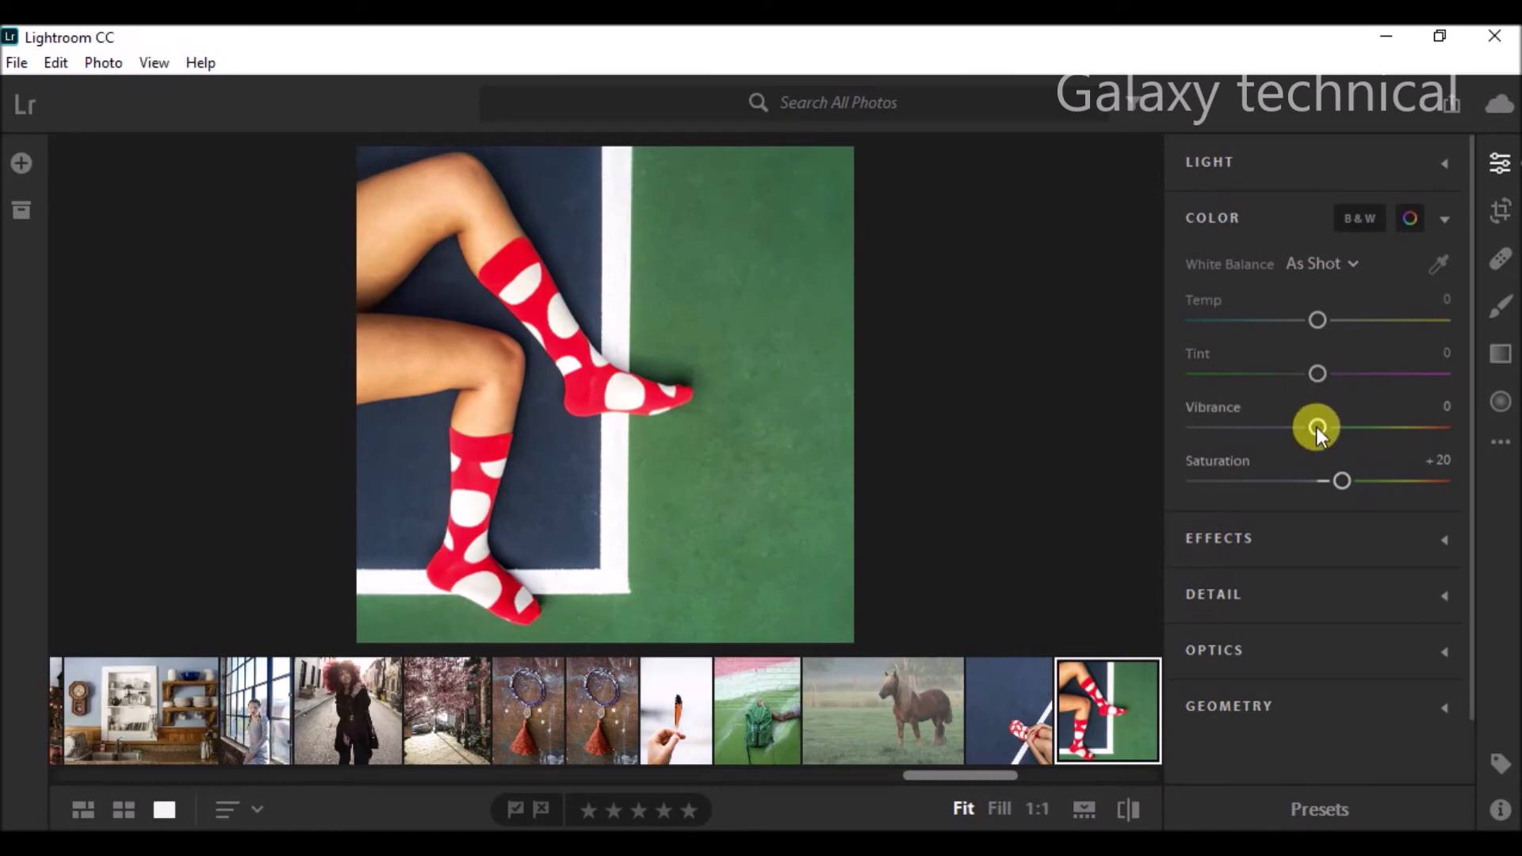
Set Vibrance to +32, compare before and after, then go back to the grid.
{"action": "mouse_move", "coordinate": [1315, 425]}
{"action": "left_mouse_down"}
{"action": "mouse_move", "coordinate": [1384, 422]}
{"action": "mouse_move", "coordinate": [1205, 442]}
{"action": "mouse_move", "coordinate": [1354, 439]}
{"action": "left_mouse_up"}
{"action": "left_click", "coordinate": [1090, 721]}
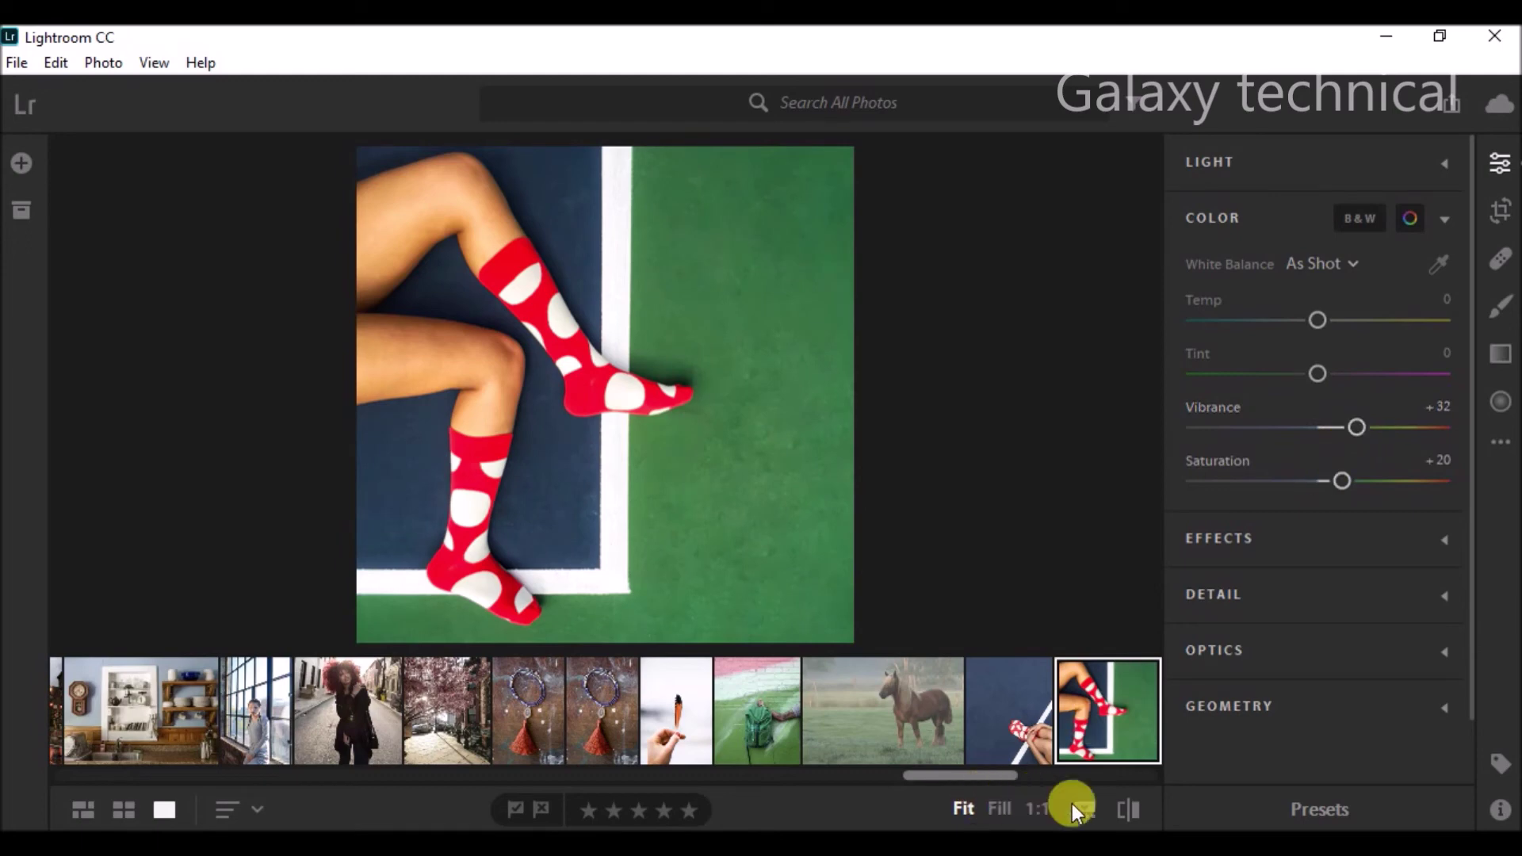
{"action": "left_click", "coordinate": [1124, 810]}
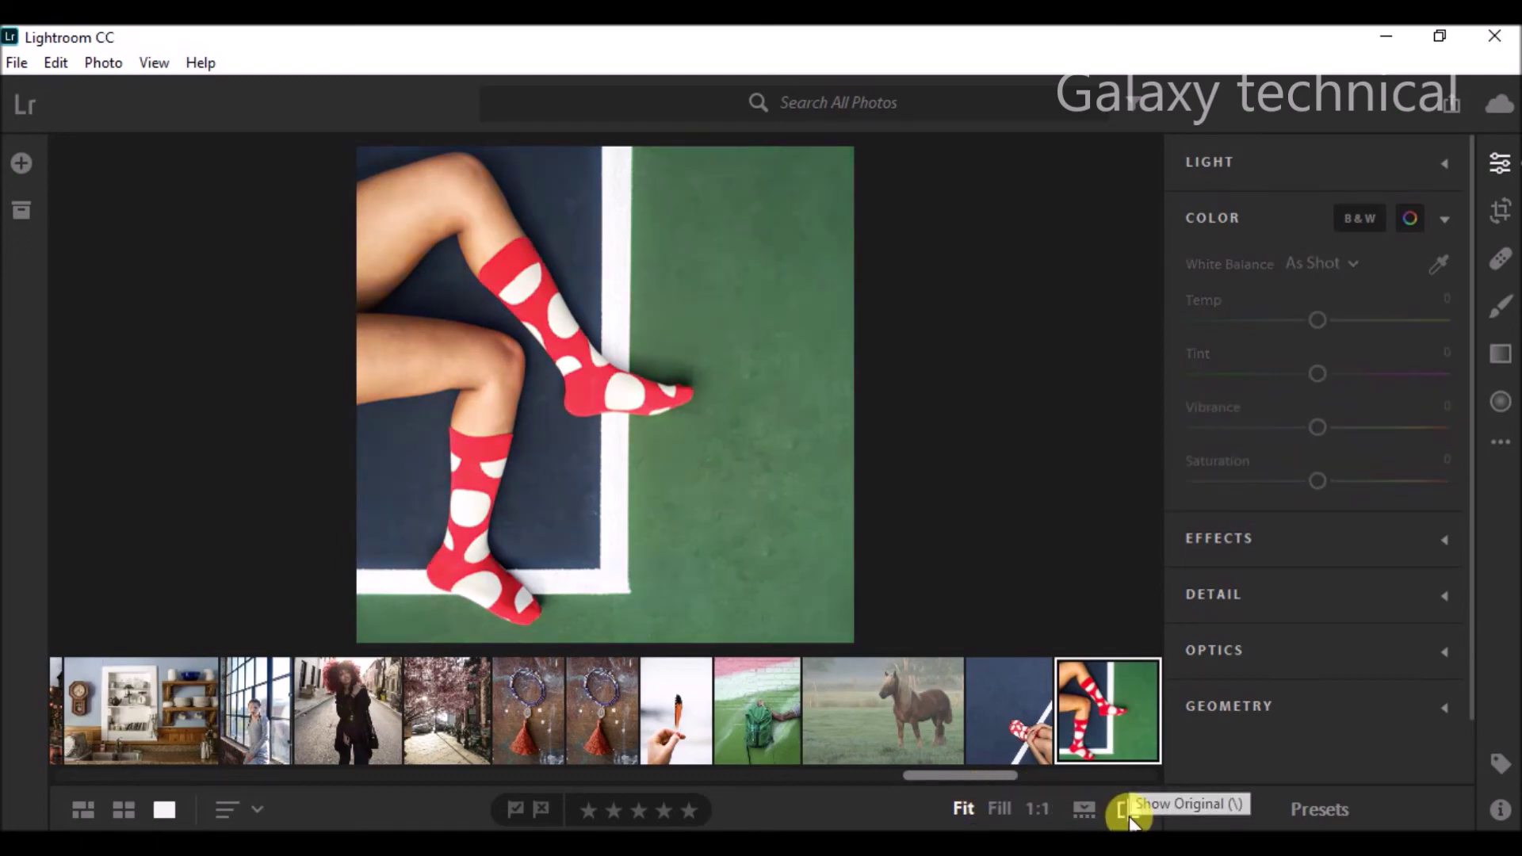
{"action": "left_click", "coordinate": [1128, 810]}
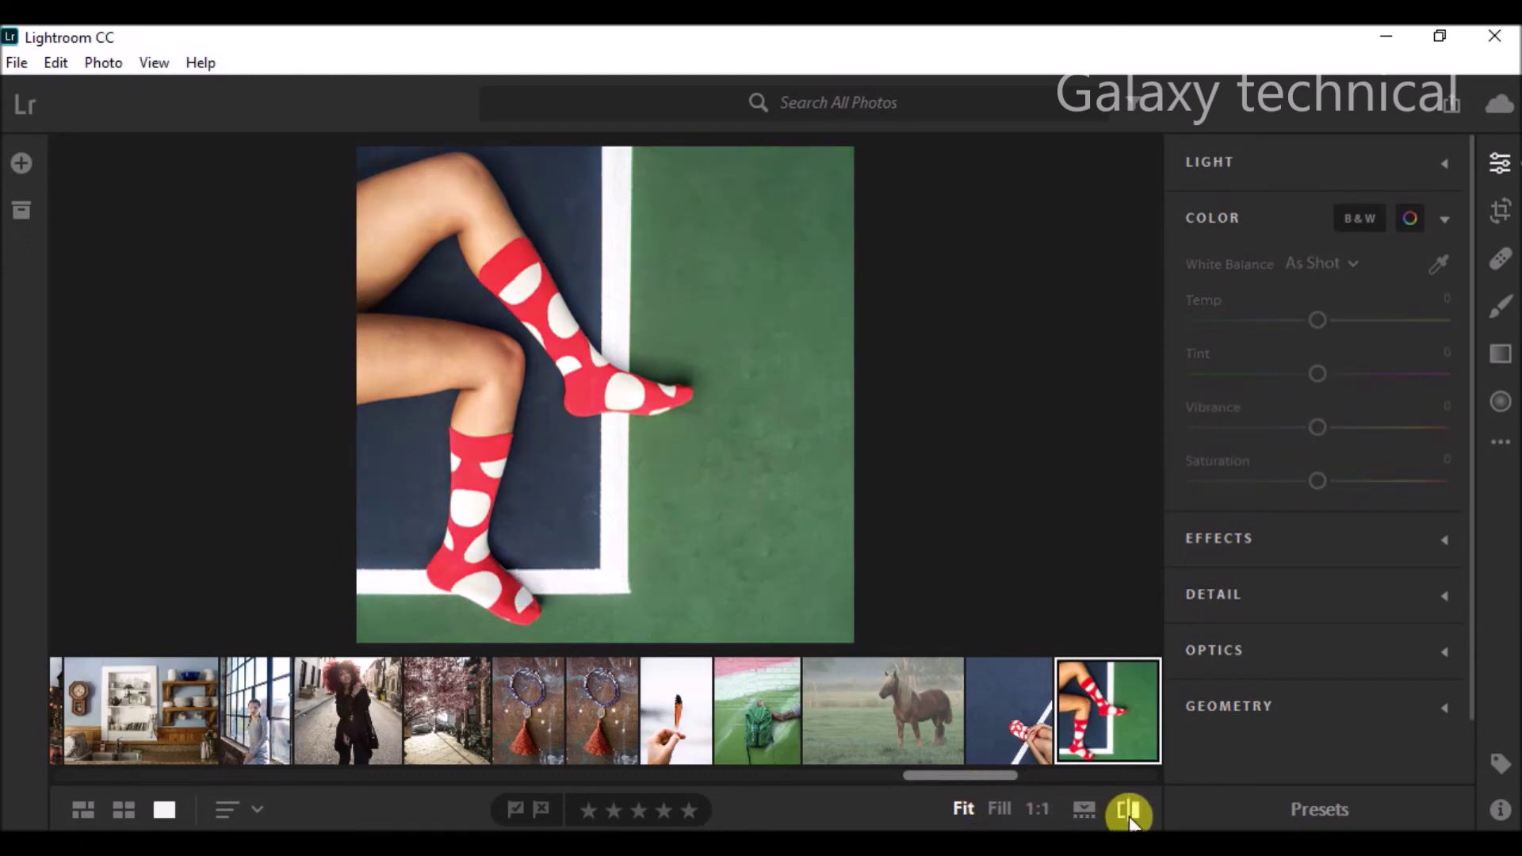
{"action": "left_click", "coordinate": [1129, 822]}
{"action": "left_click", "coordinate": [1128, 810]}
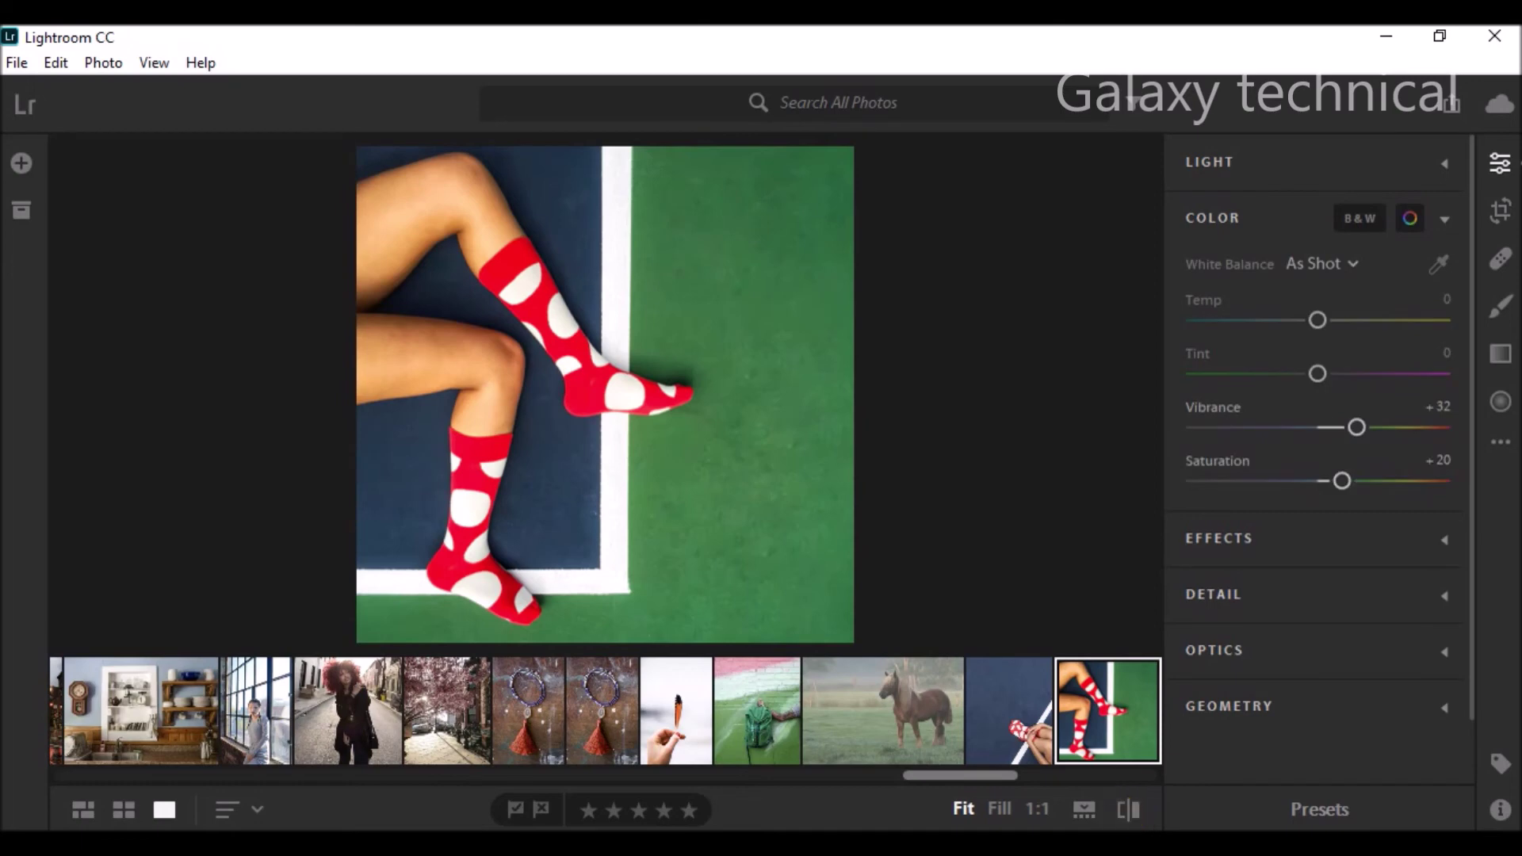
{"action": "left_click", "coordinate": [125, 811]}
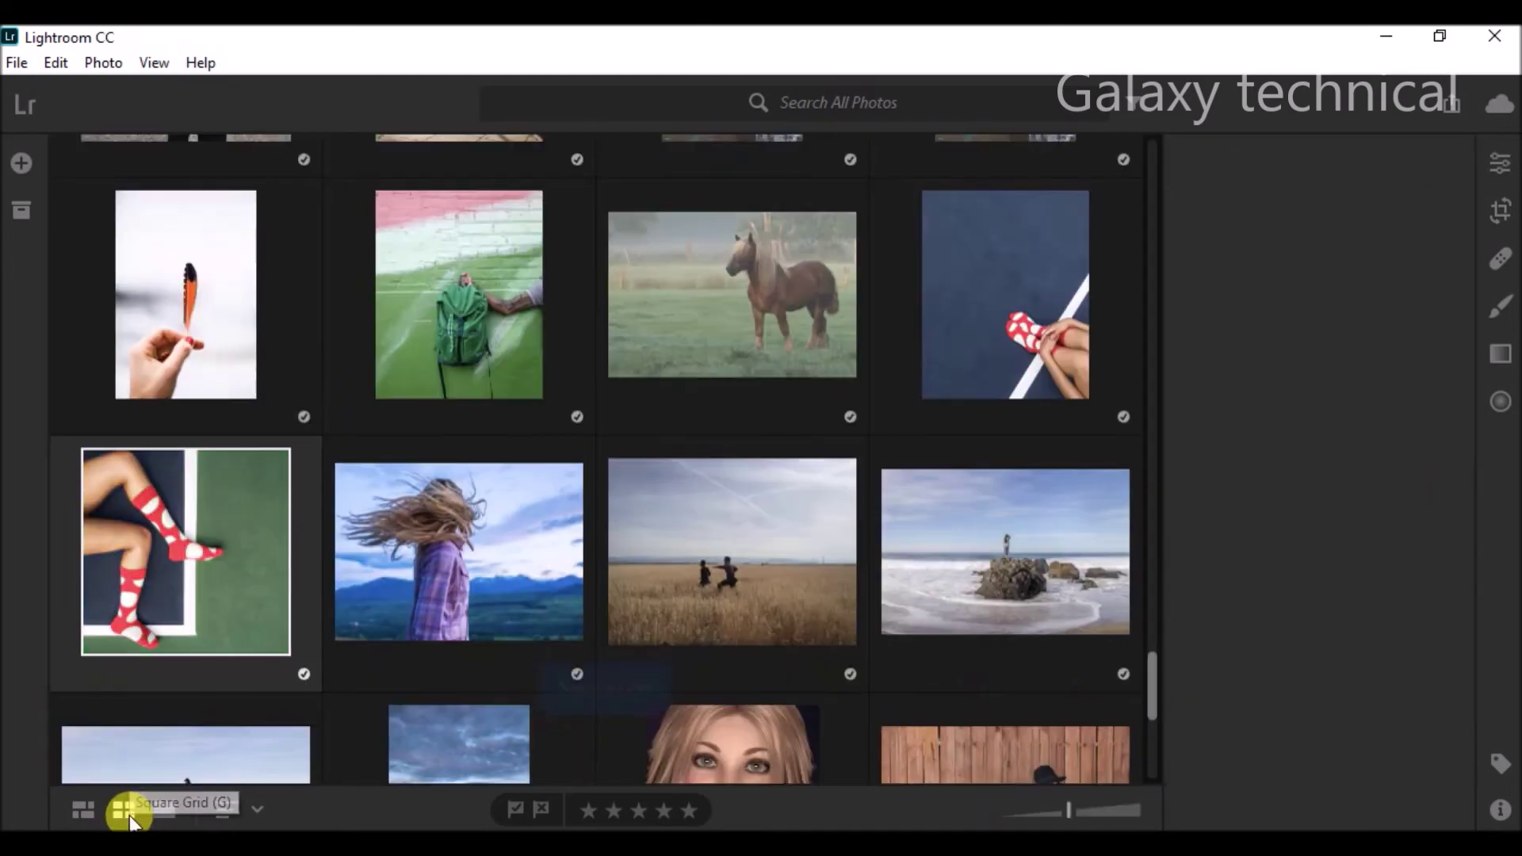
Open the blue-court socks photo and set Vibrance +21 and Saturation +22.
{"action": "double_click", "coordinate": [1356, 291]}
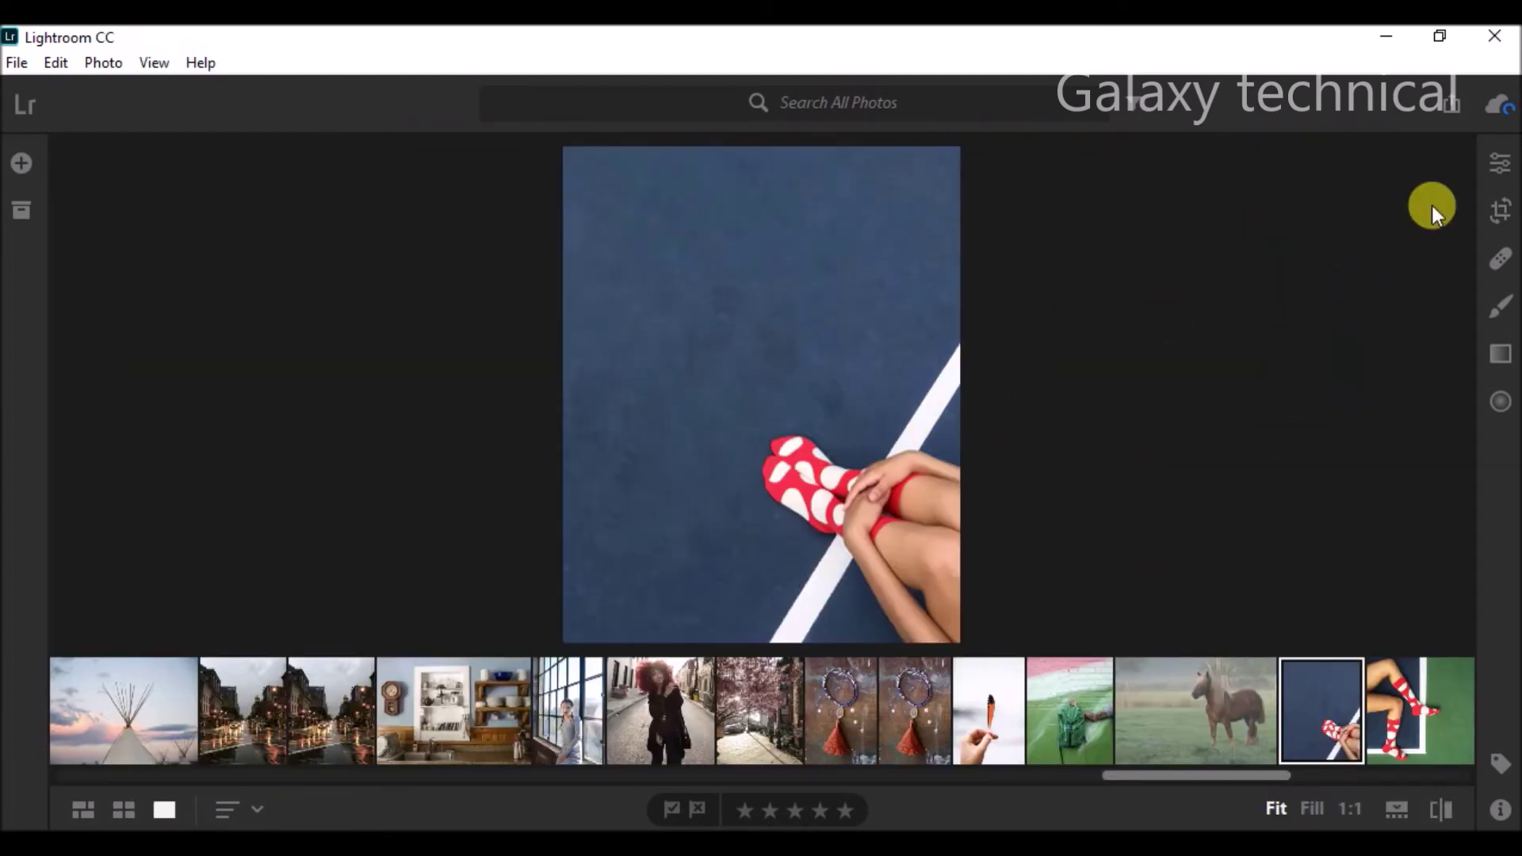
{"action": "left_click", "coordinate": [1499, 163]}
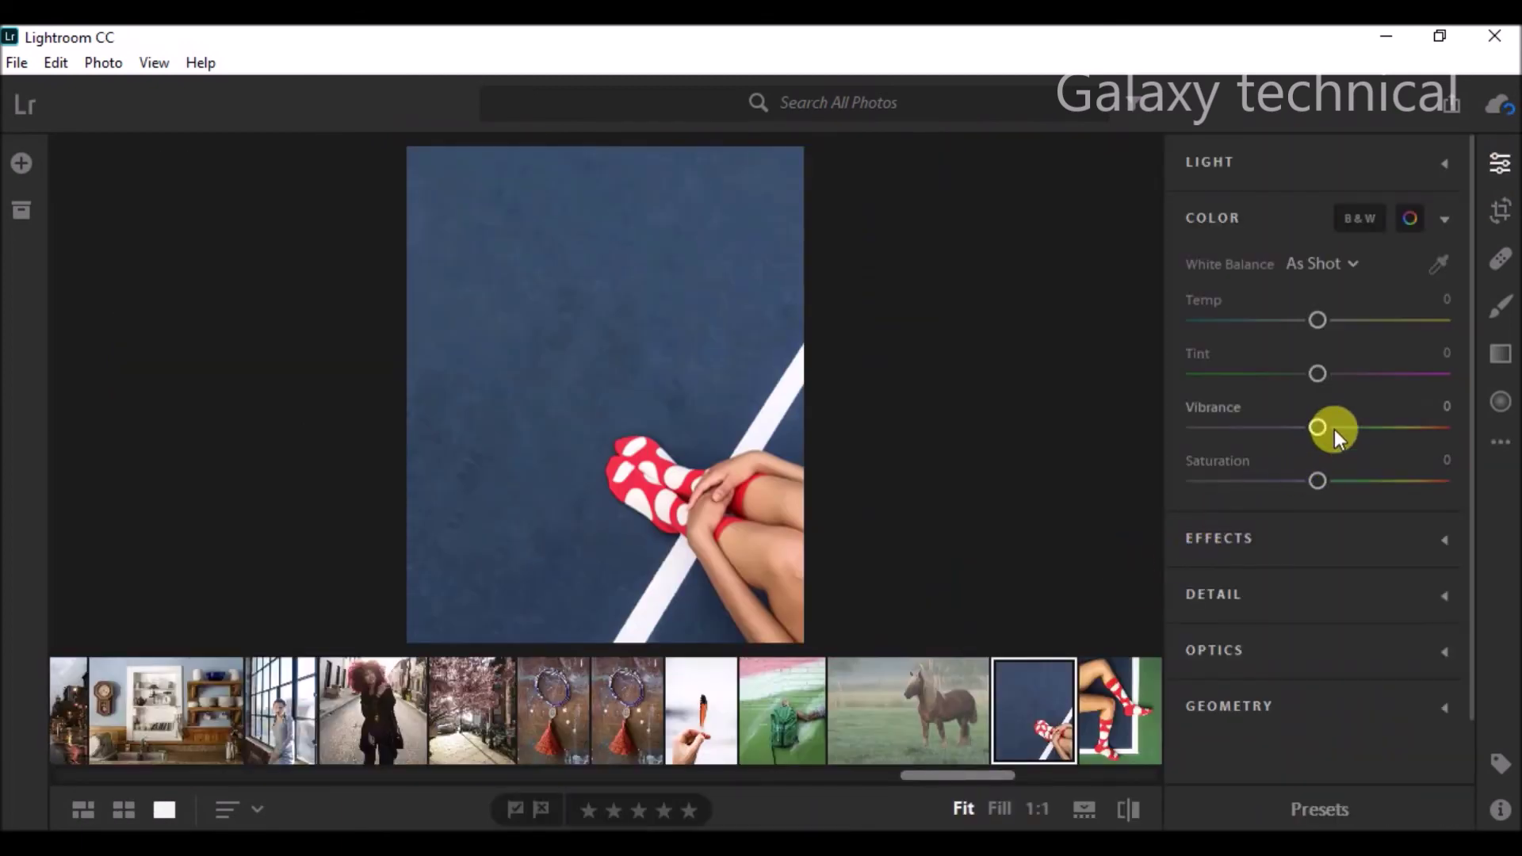
{"action": "left_click_drag", "start_coordinate": [1319, 426], "coordinate": [1407, 441]}
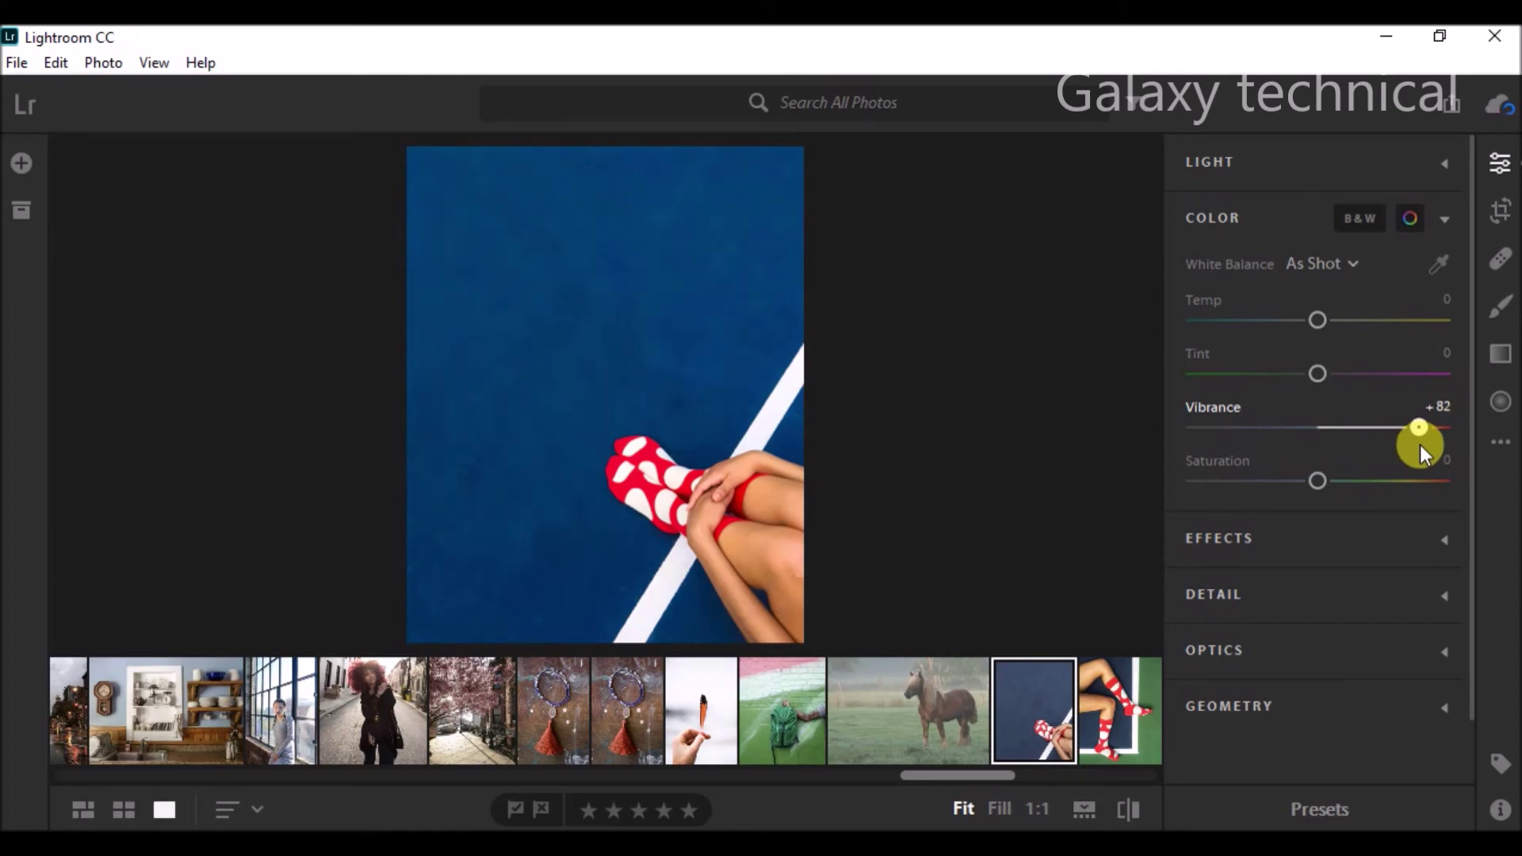
{"action": "mouse_move", "coordinate": [1418, 449]}
{"action": "left_mouse_down"}
{"action": "mouse_move", "coordinate": [1314, 455]}
{"action": "mouse_move", "coordinate": [1358, 458]}
{"action": "mouse_move", "coordinate": [1333, 477]}
{"action": "mouse_move", "coordinate": [1392, 486]}
{"action": "left_mouse_up"}
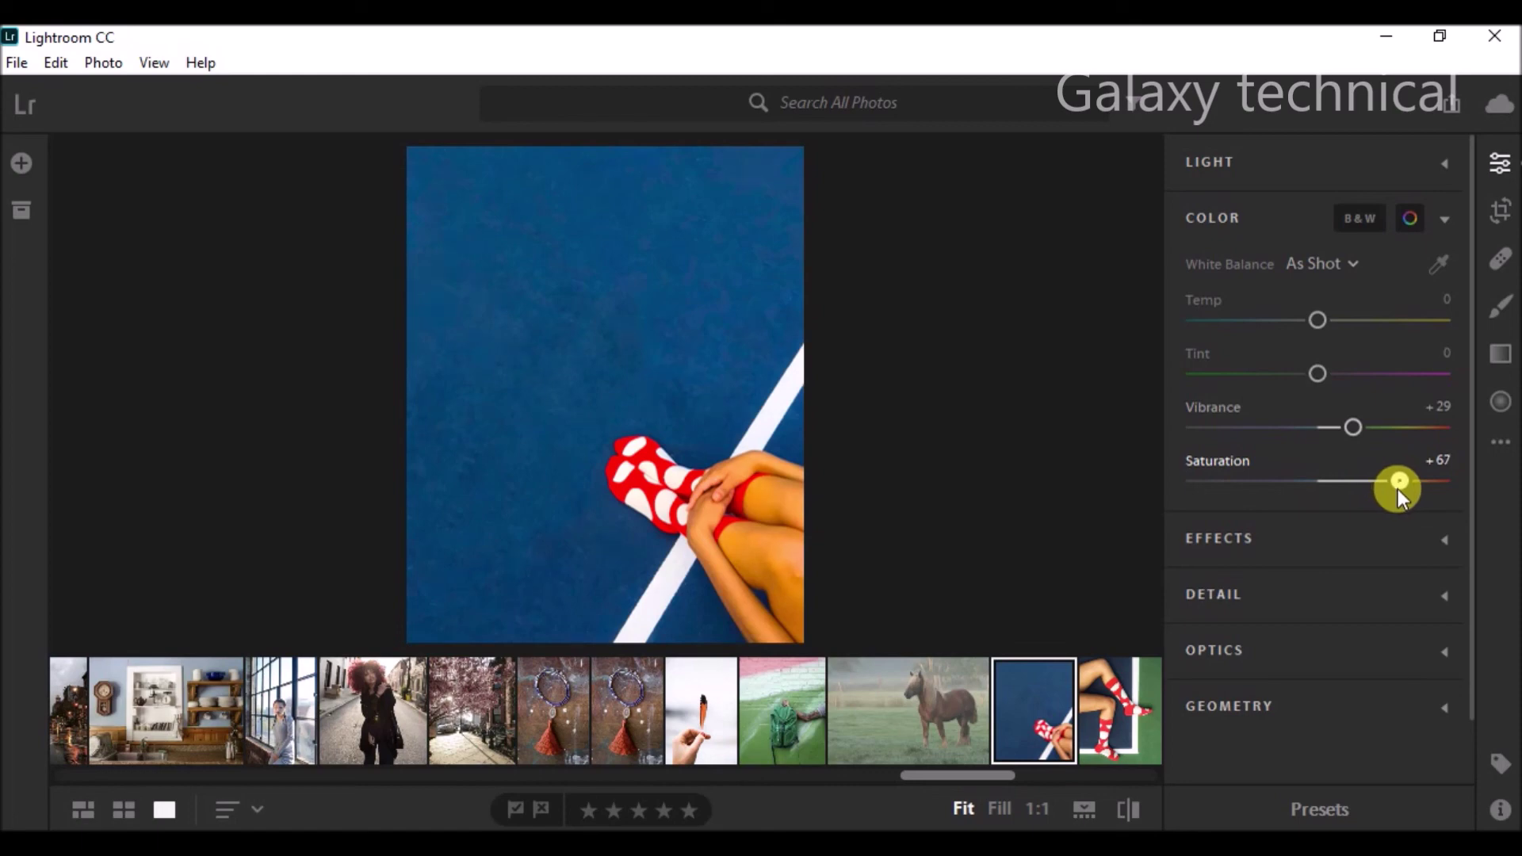
{"action": "mouse_move", "coordinate": [1400, 491]}
{"action": "left_mouse_down"}
{"action": "mouse_move", "coordinate": [1319, 498]}
{"action": "mouse_move", "coordinate": [1343, 496]}
{"action": "left_mouse_up"}
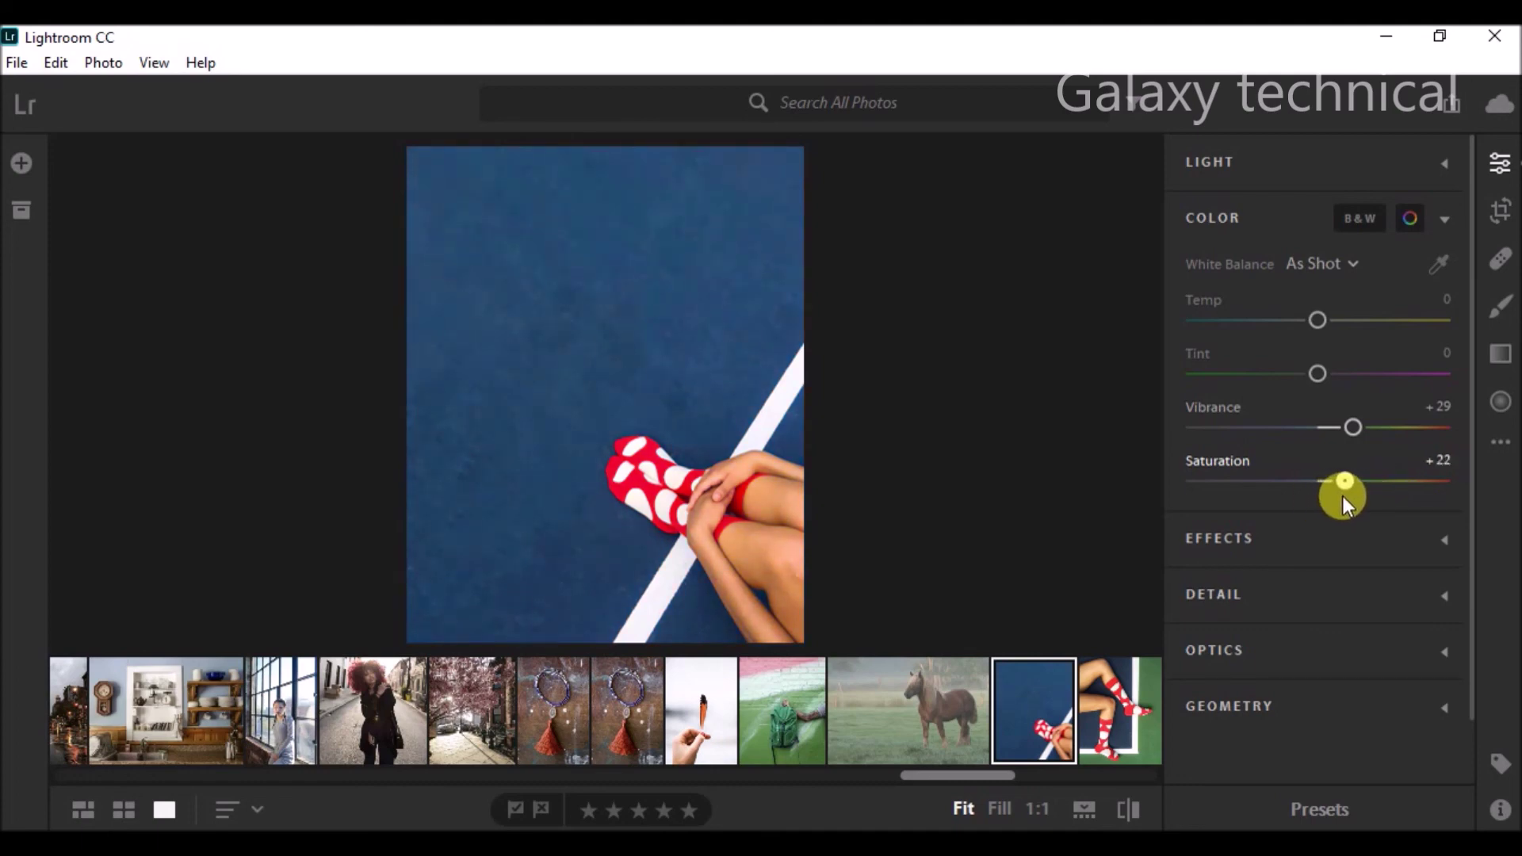
{"action": "mouse_move", "coordinate": [1350, 429]}
{"action": "left_mouse_down"}
{"action": "mouse_move", "coordinate": [1409, 434]}
{"action": "mouse_move", "coordinate": [1339, 439]}
{"action": "left_mouse_up"}
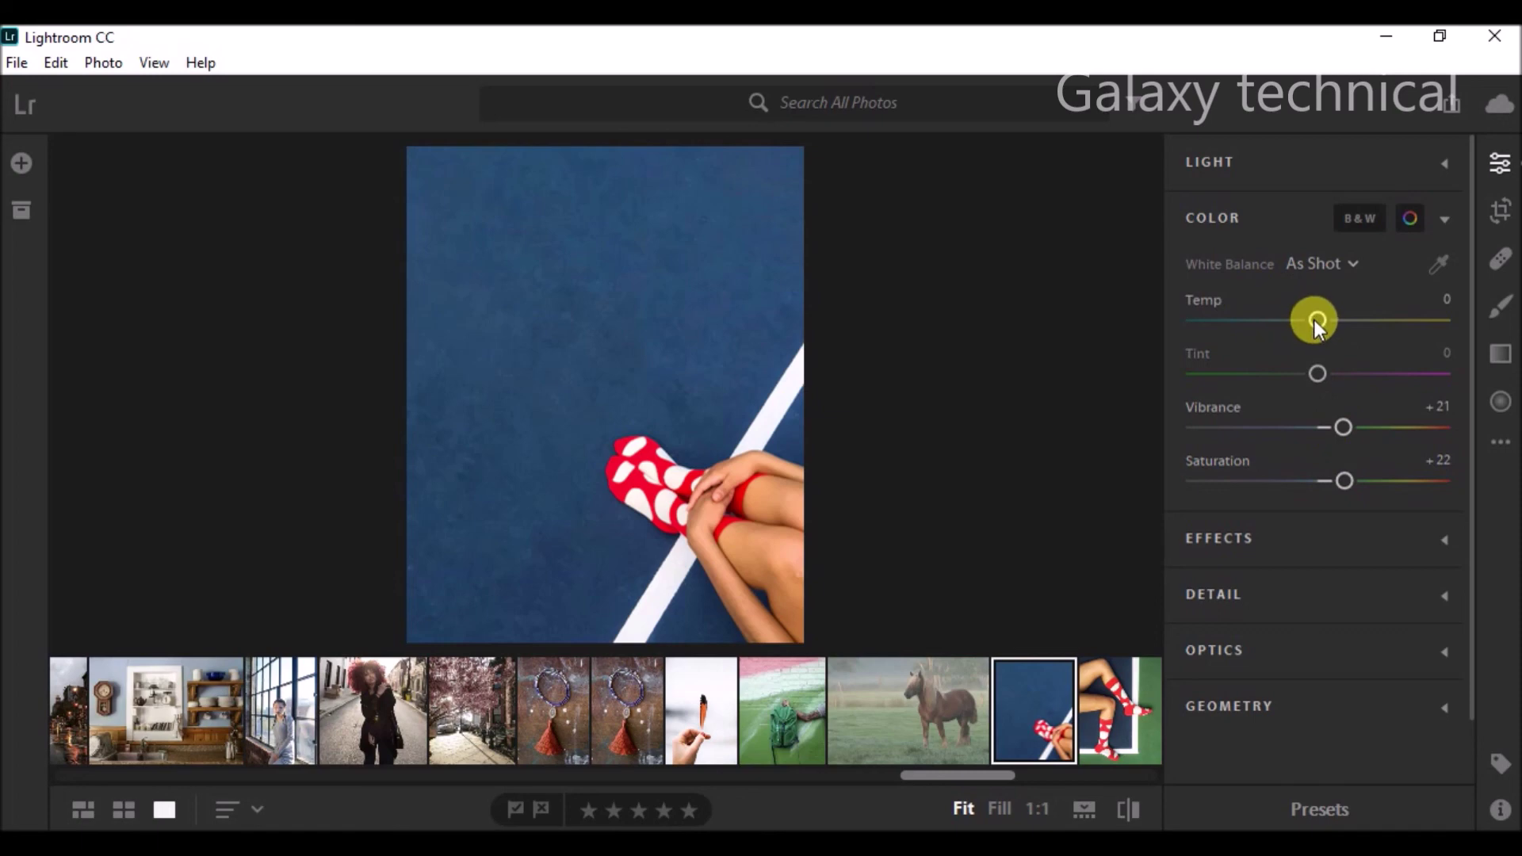
Try a cooler temperature on the blue-court photo, then return Temp to -1.
{"action": "left_click_drag", "start_coordinate": [1315, 319], "coordinate": [1266, 321]}
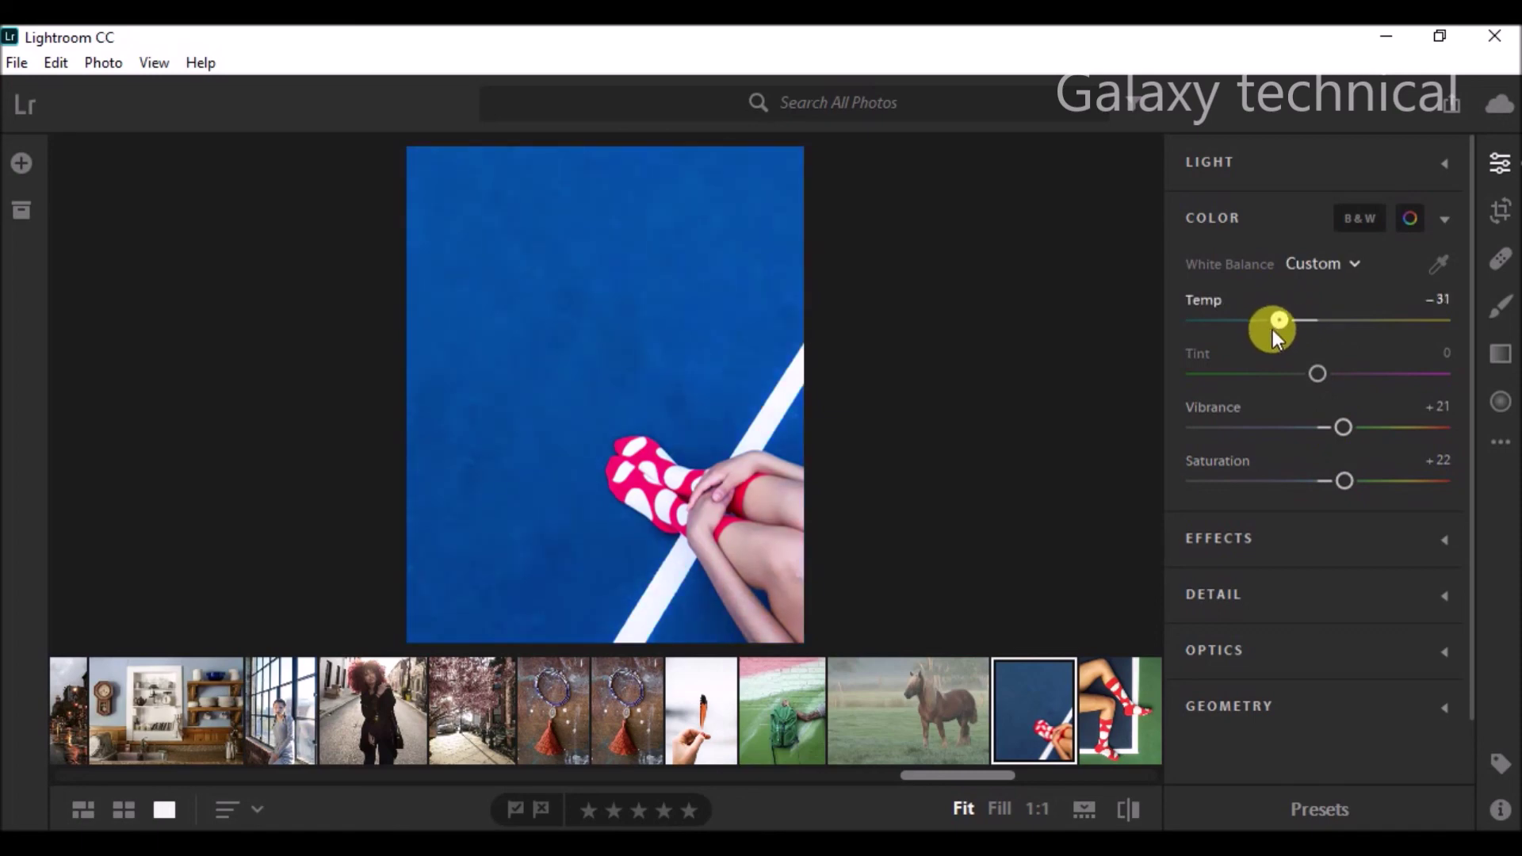
{"action": "left_click_drag", "start_coordinate": [1267, 325], "coordinate": [1314, 335]}
{"action": "left_click_drag", "start_coordinate": [1314, 334], "coordinate": [1314, 335]}
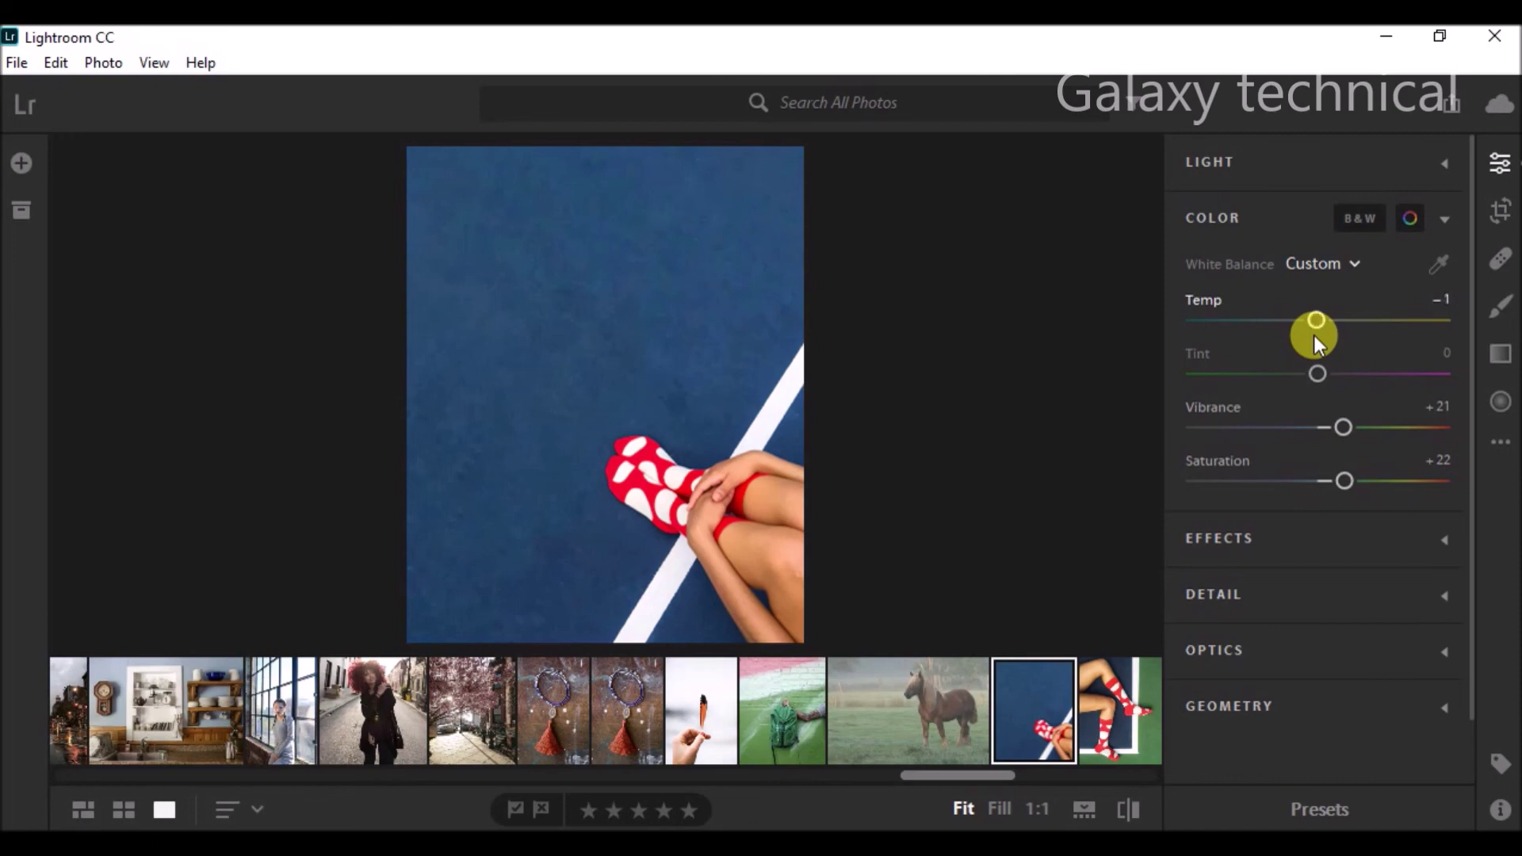